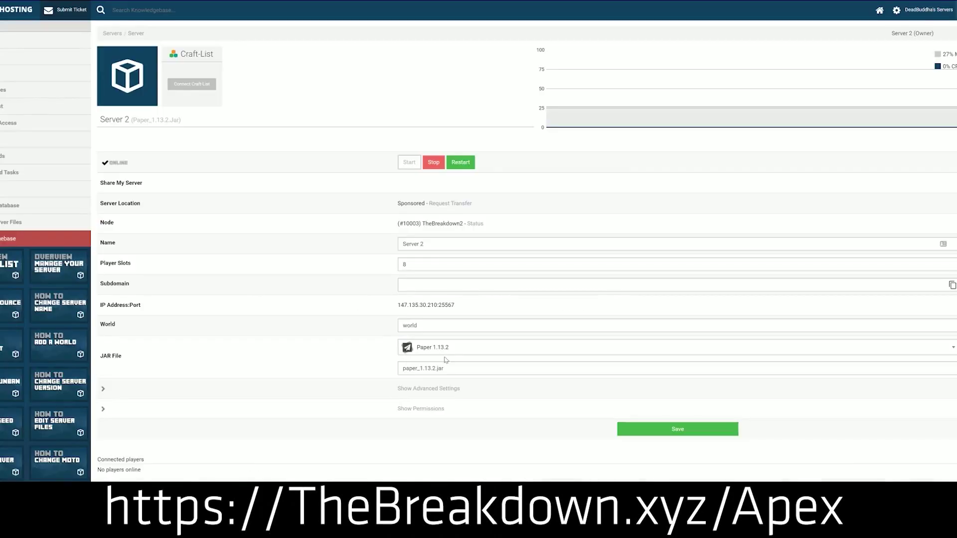
- Change the server's JAR file to Minecraft 1.15 and accept the version change
left_click(444, 360)
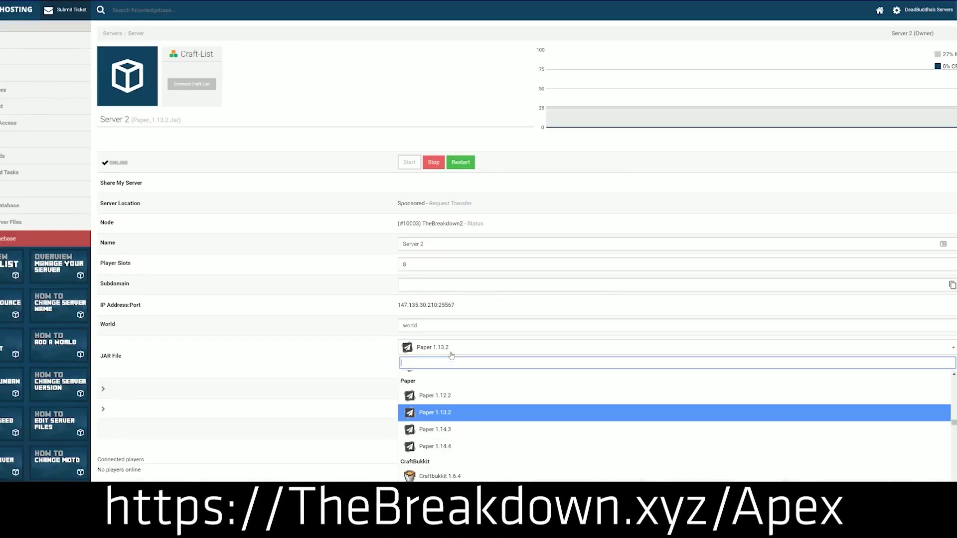
scroll(445, 428, "down", 3)
scroll(445, 433, "down", 10)
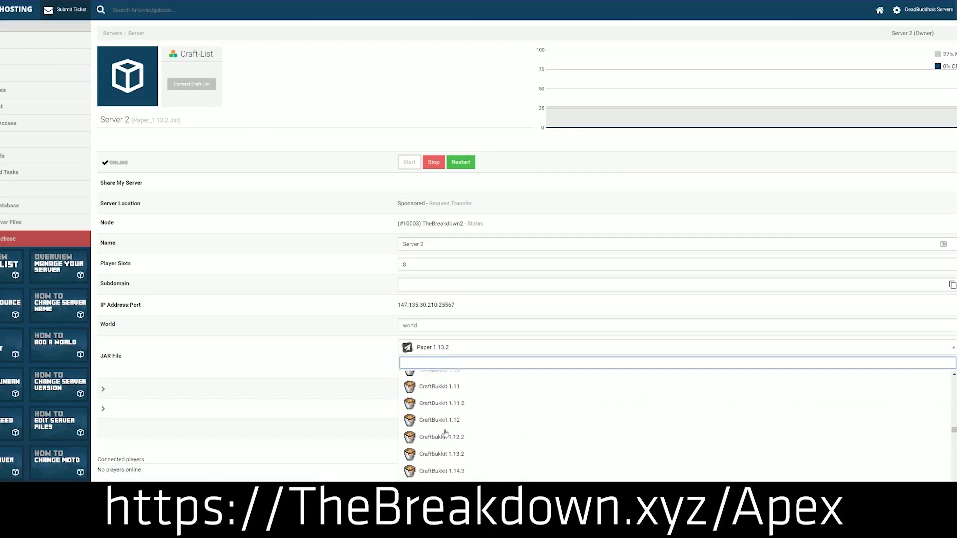
scroll(444, 421, "down", 2)
scroll(445, 423, "up", 3)
scroll(445, 427, "up", 4)
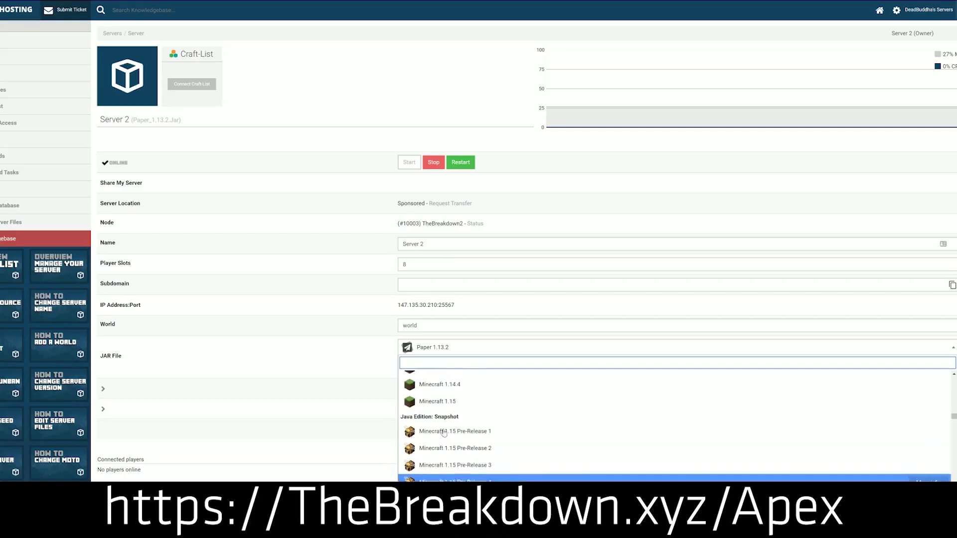
scroll(444, 432, "down", 1)
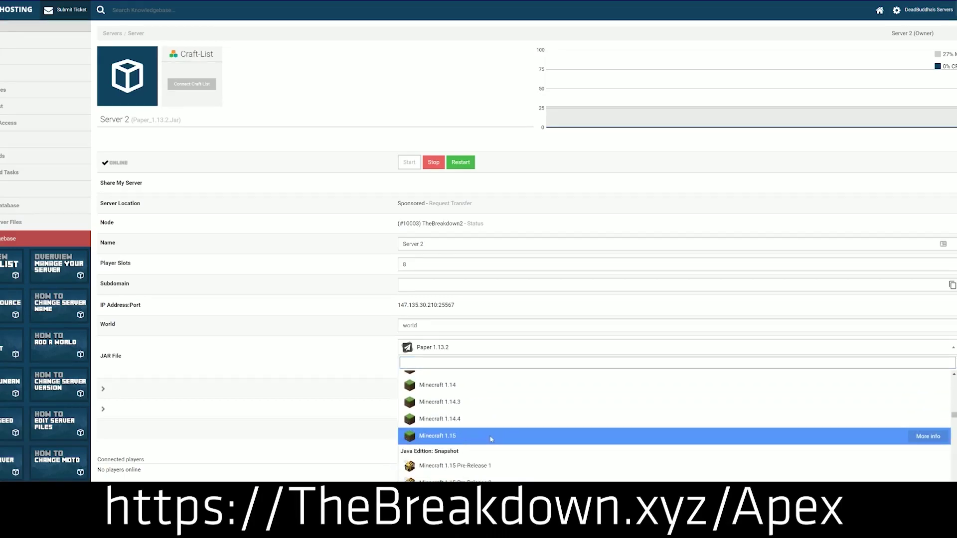
left_click(441, 437)
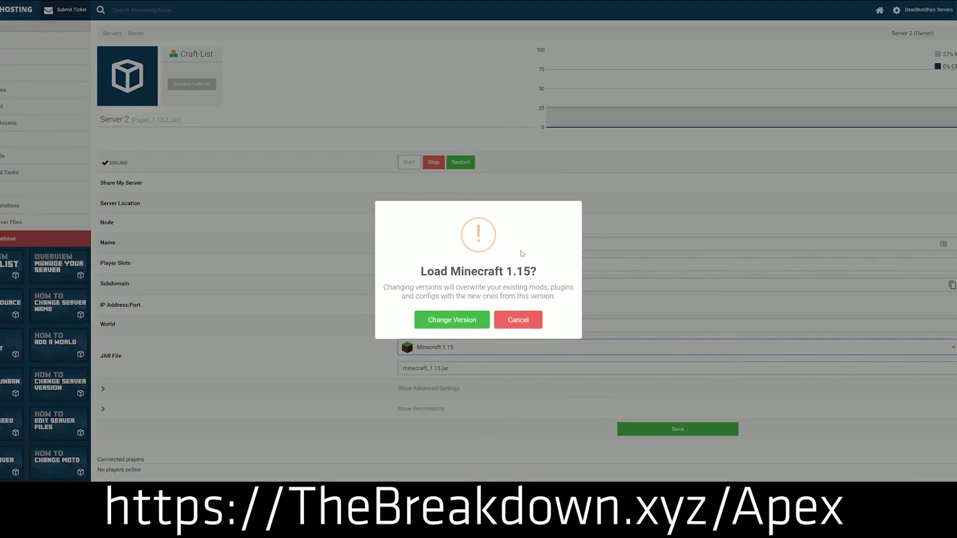
left_click(443, 317)
left_click(521, 330)
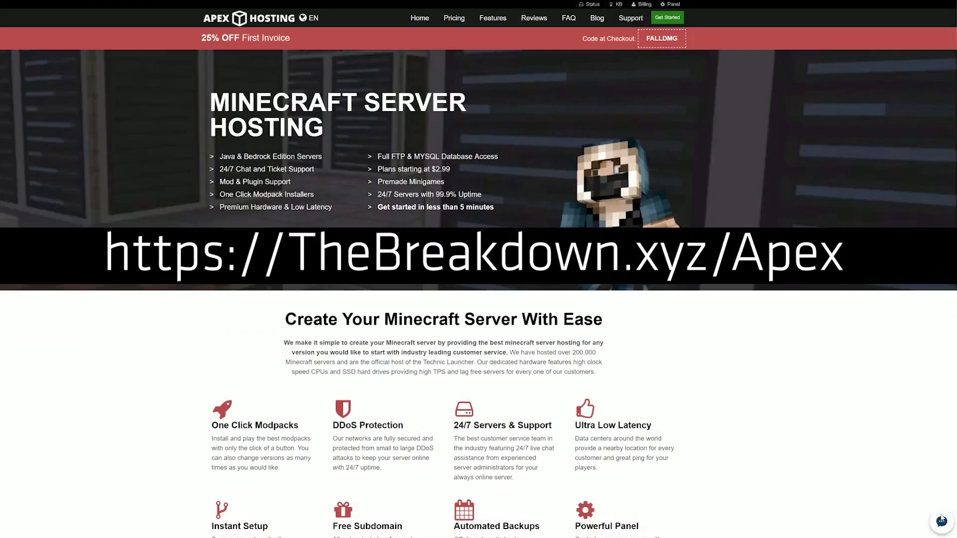
- Start a live support chat and send "Hey! Just sending in a quick message to show how fast your support is in a video."
left_click(941, 517)
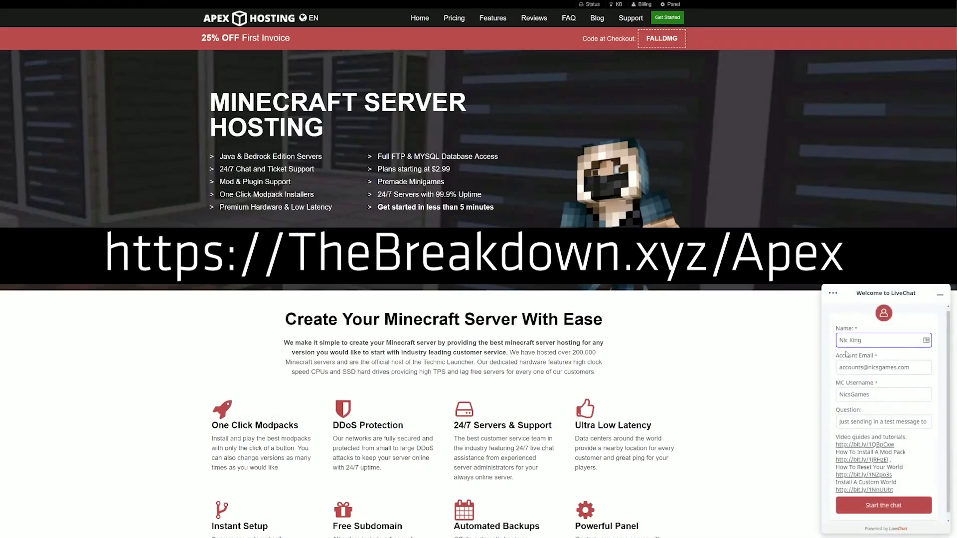
left_click(878, 503)
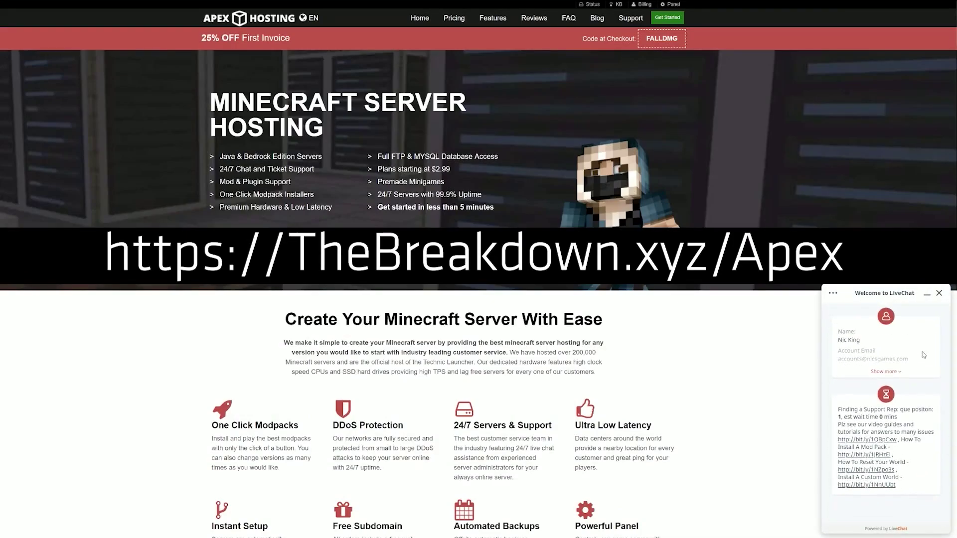
left_click_drag(897, 417, 846, 417)
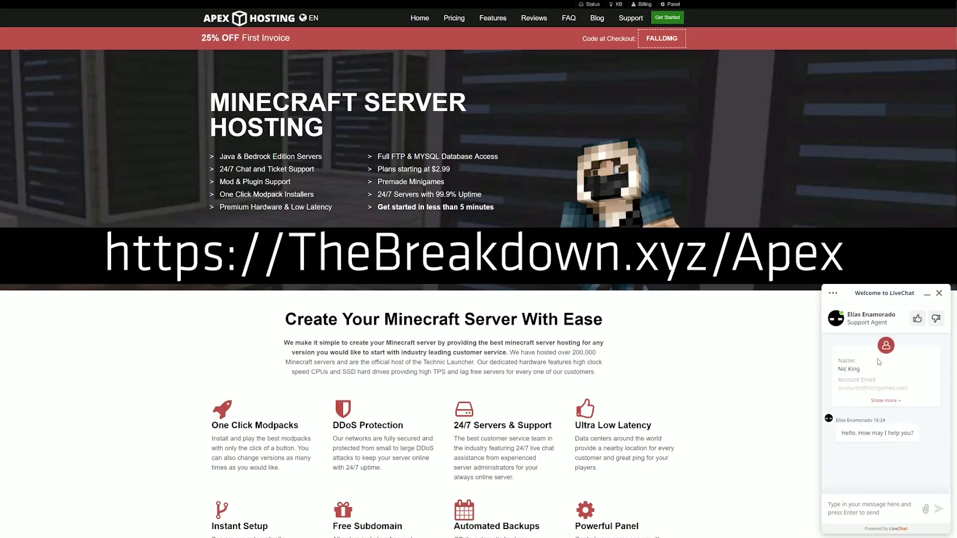
type("Hey! Just sending in a quick message to show how fast your support is in a video.")
key("Return")
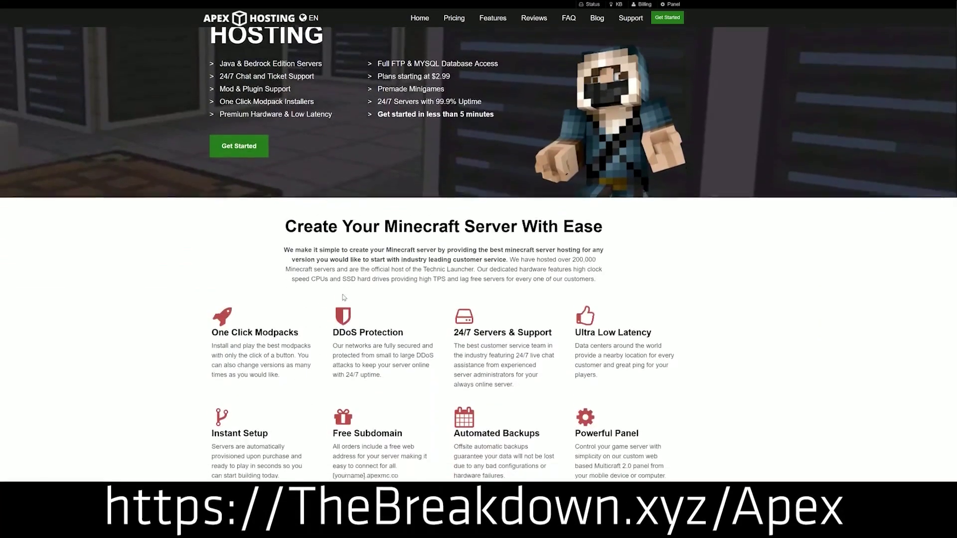
- Review the hosting features on the Apex Hosting home page, including 24/7 Servers & Support, Automated Backups and Instant Setup
scroll(157, 245, "down", 3)
left_click_drag(211, 224, 553, 227)
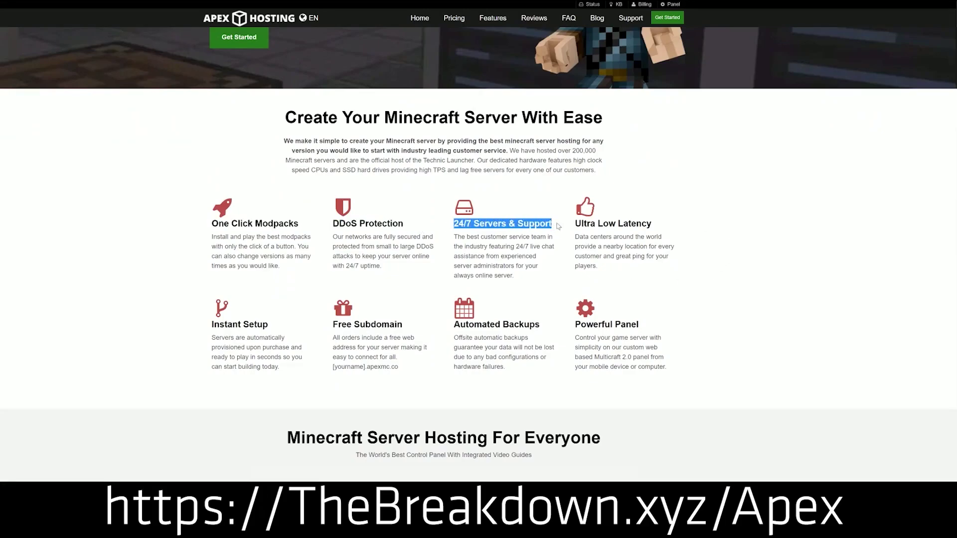
left_click_drag(453, 325, 506, 368)
left_click(450, 327)
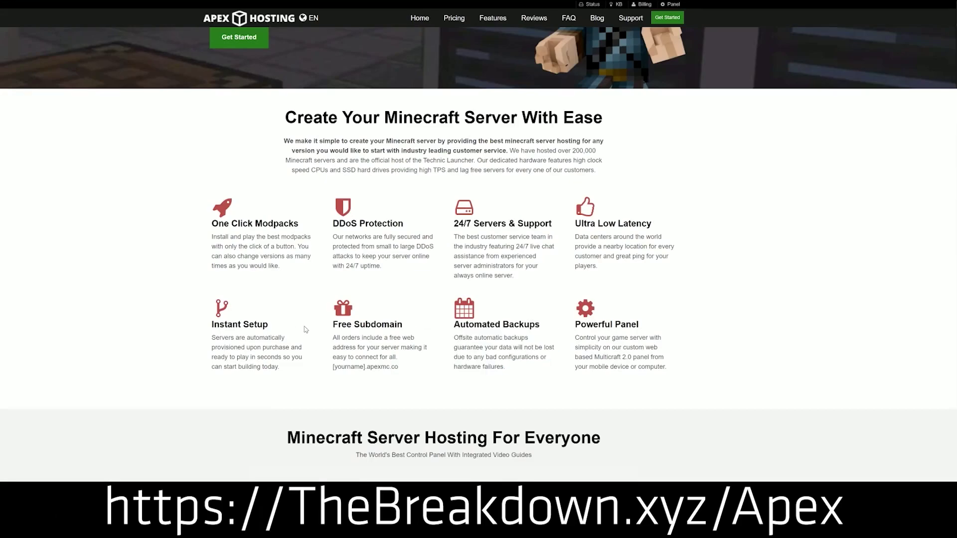
left_click_drag(279, 367, 211, 324)
left_click(211, 324)
scroll(197, 324, "down", 2)
scroll(197, 324, "down", 5)
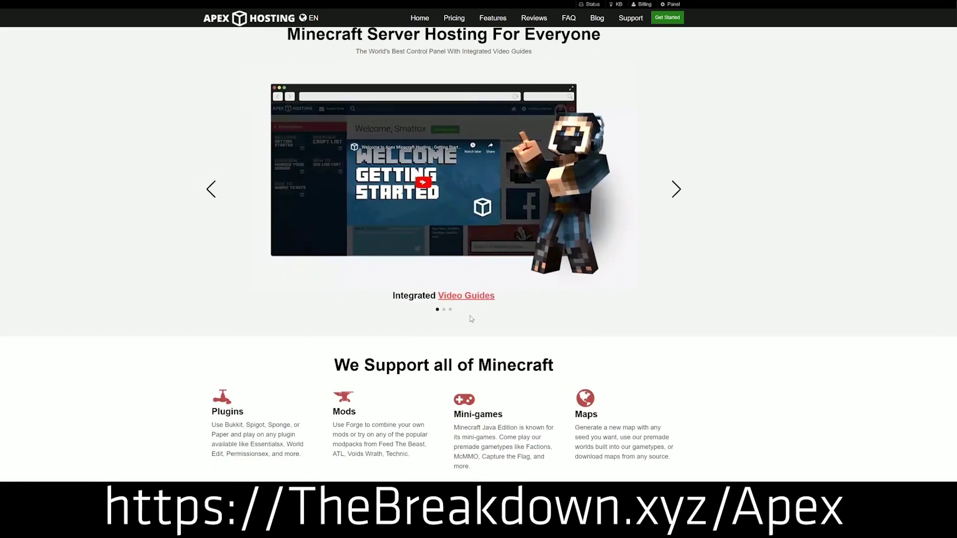
scroll(366, 327, "up", 1)
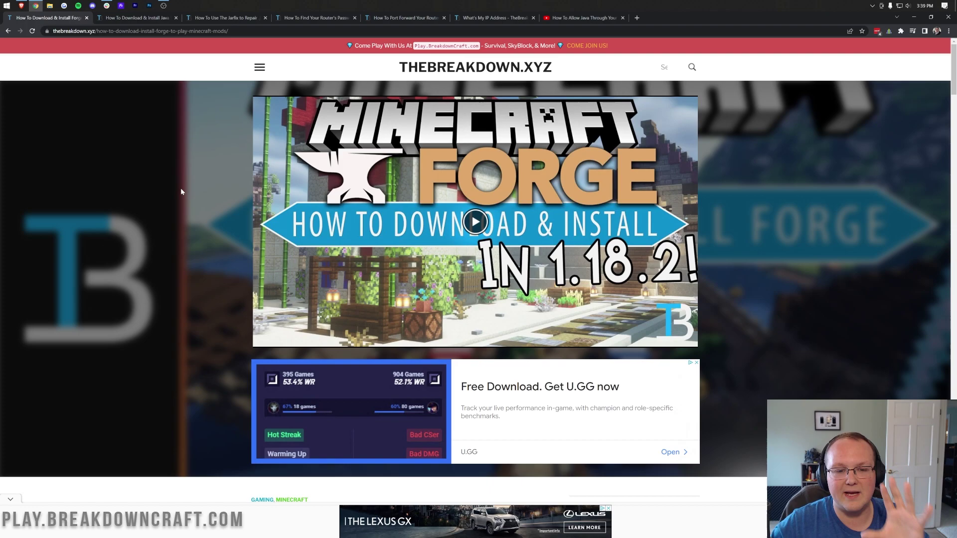
- Open the official Forge download page from the download link in the "How To Download & Install Forge in Minecraft" article
scroll(181, 191, "down", 1)
scroll(181, 191, "up", 1)
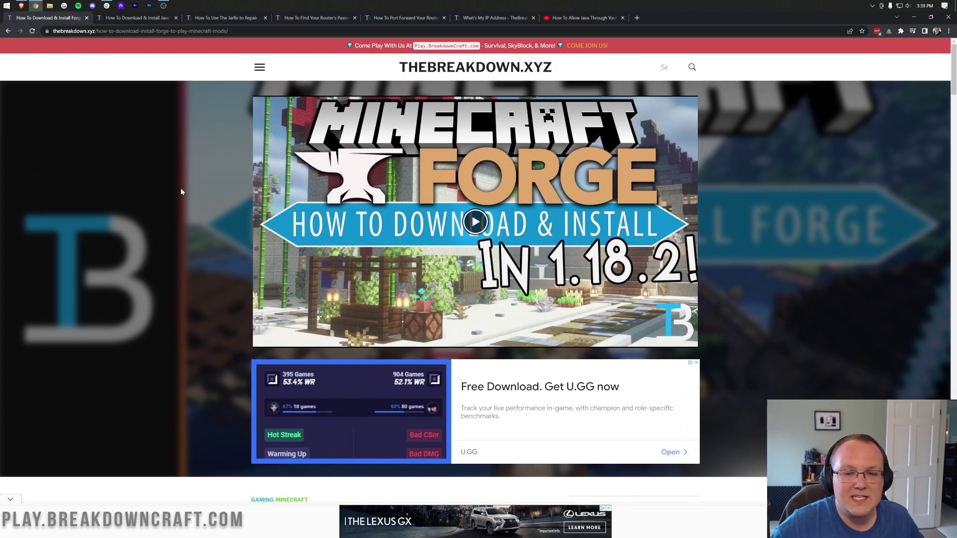
scroll(181, 191, "down", 4)
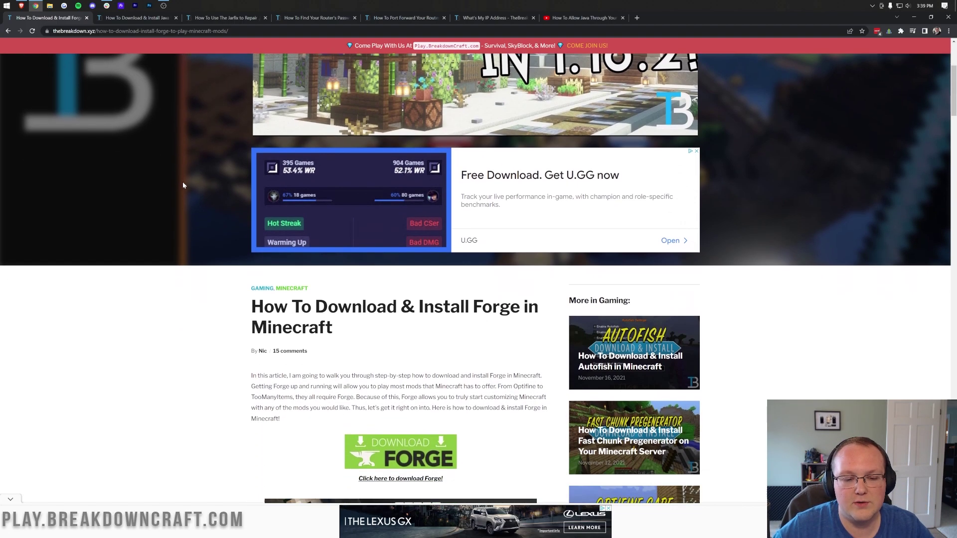
scroll(183, 179, "down", 5)
left_click(413, 218)
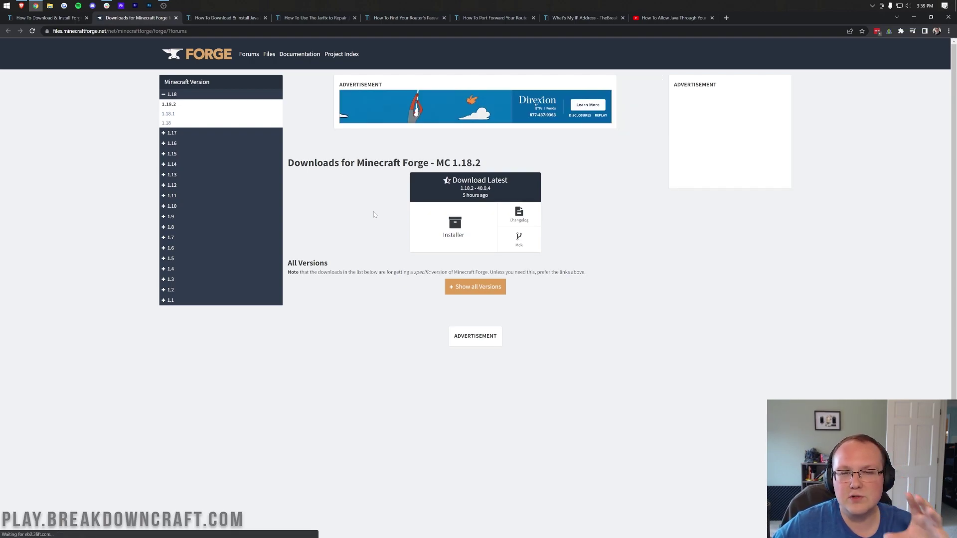
- Download the latest Forge installer for Minecraft 1.18.2, skipping the advertisement page
left_click_drag(435, 163, 481, 163)
left_click(481, 163)
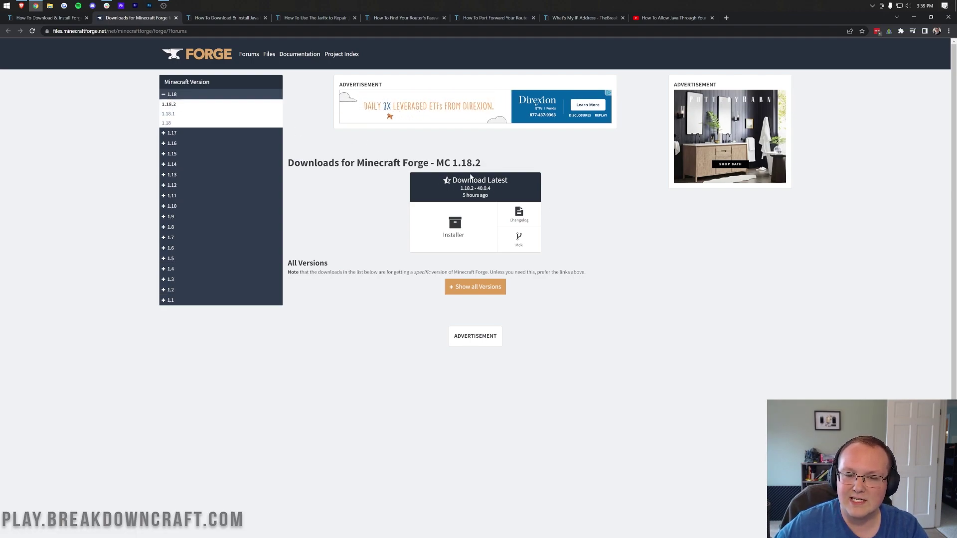
left_click(441, 231)
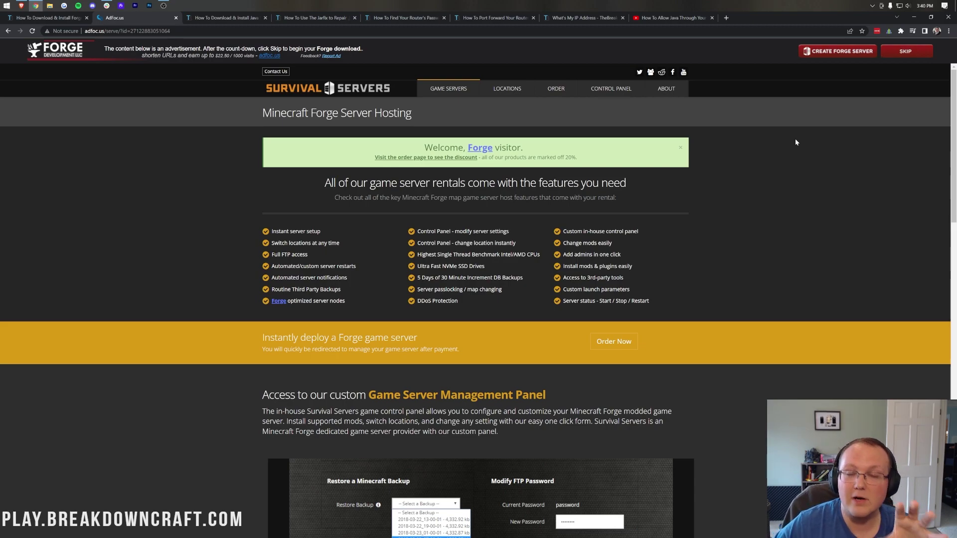
left_click(905, 51)
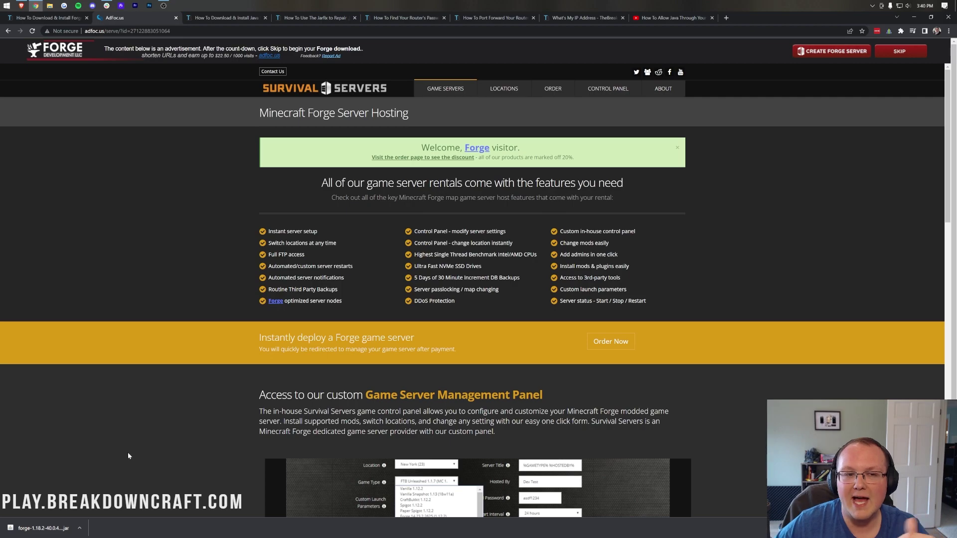
- Create a new folder on the desktop named Play.BreakdownCraft.com
left_click(239, 22)
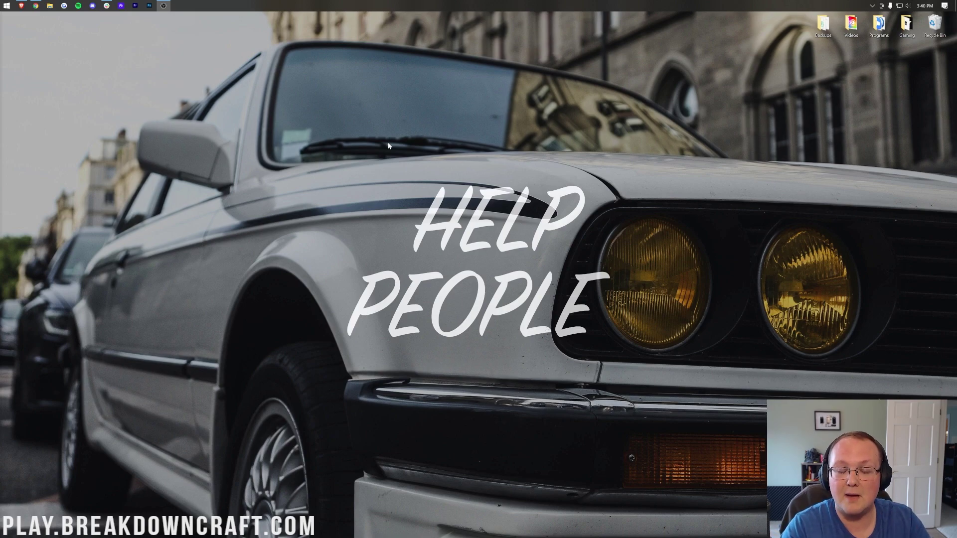
right_click(429, 83)
mouse_move(467, 186)
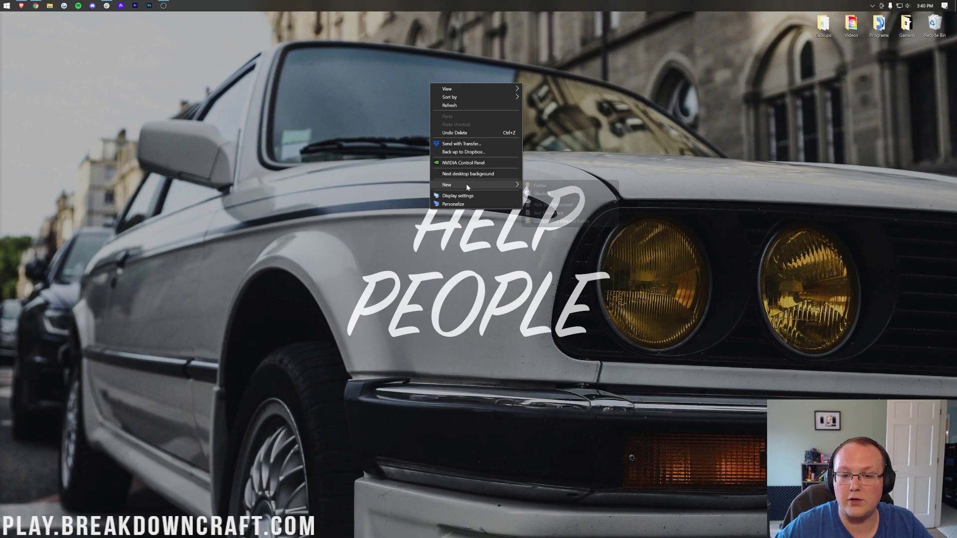
left_click(543, 186)
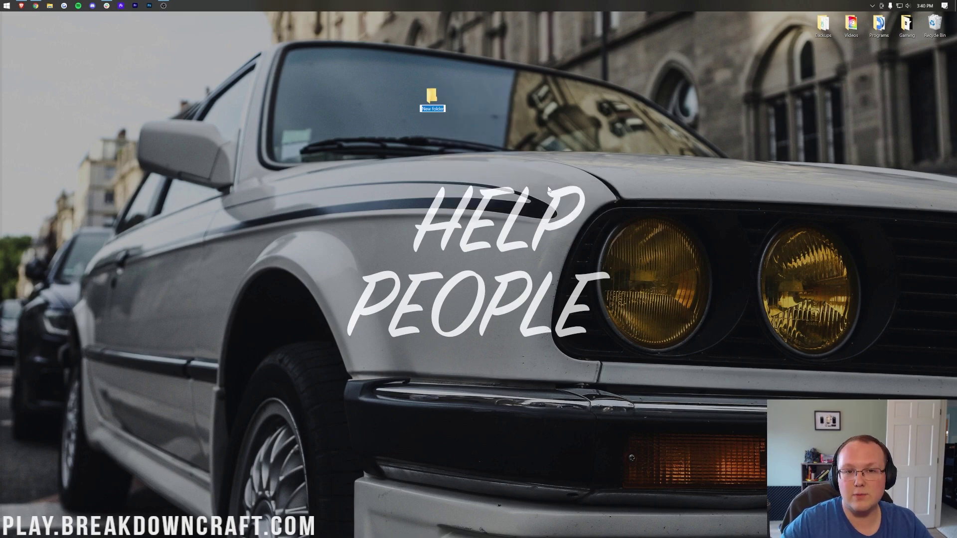
type("Play.Br")
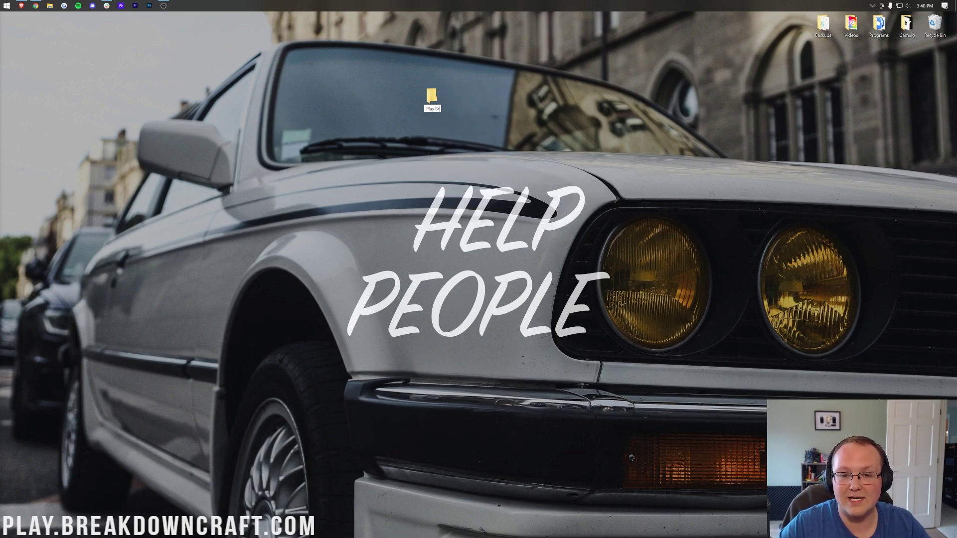
type("eakdownCraft.com")
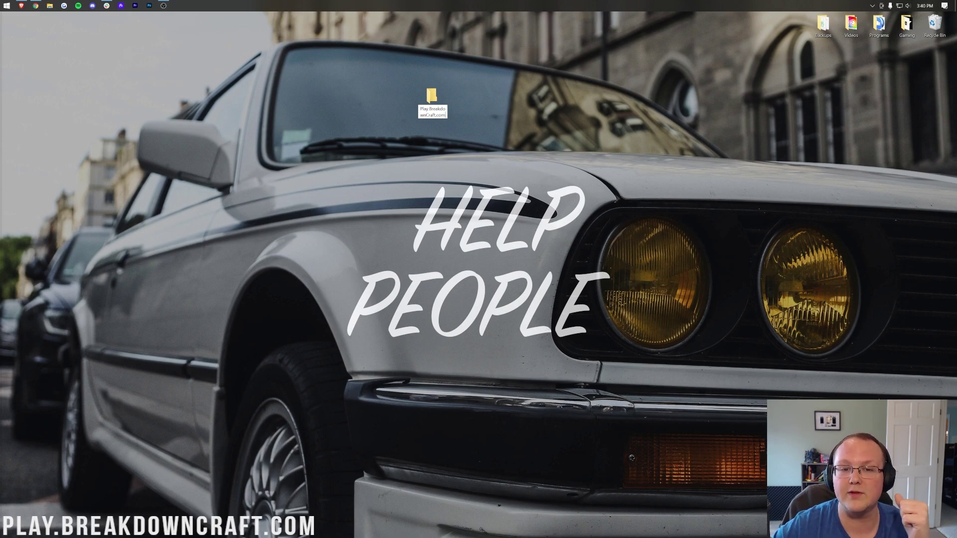
key("Return")
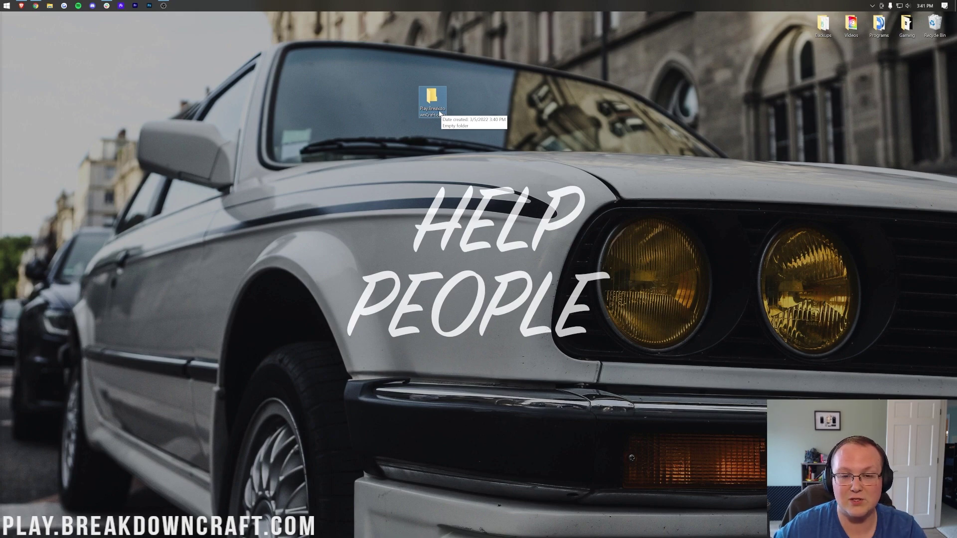
- Move the Forge installer from the Downloads folder to the desktop and place it beside the Play.BreakdownCraft.com folder
left_click(2, 4)
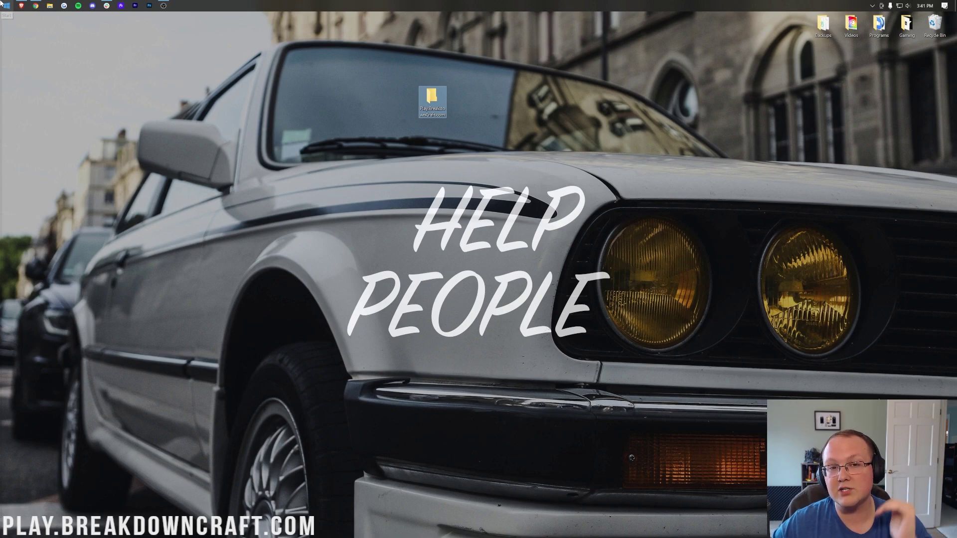
type("dow")
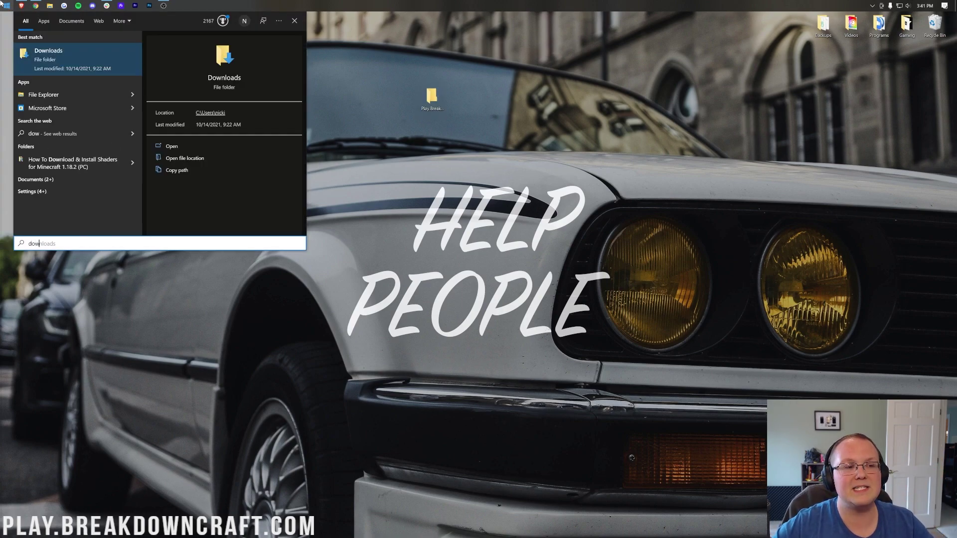
left_click(73, 56)
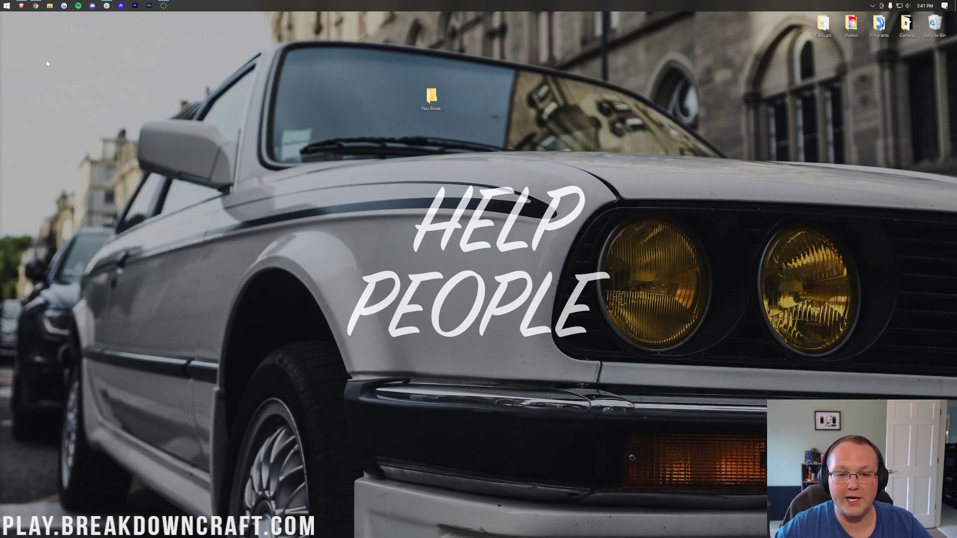
left_click_drag(334, 227, 479, 100)
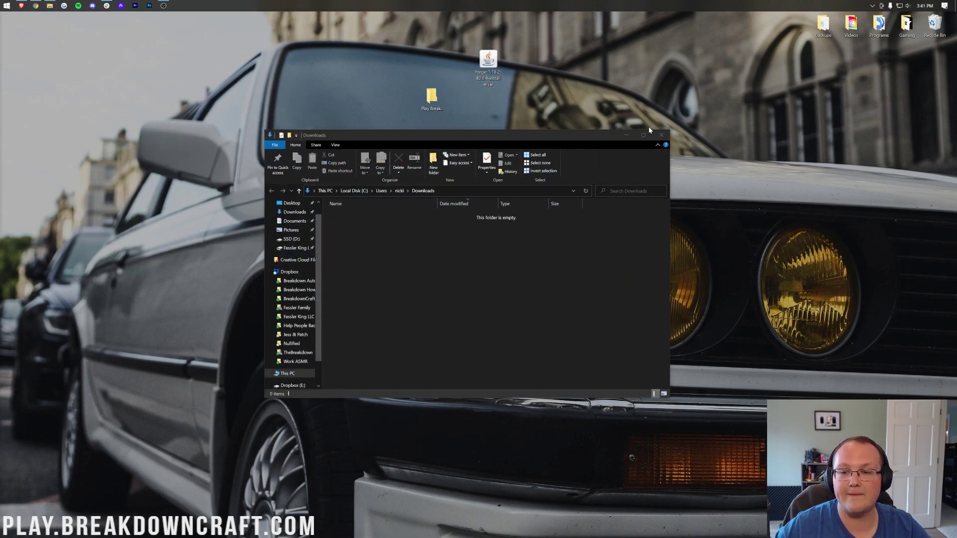
left_click(661, 135)
left_click_drag(498, 68, 369, 114)
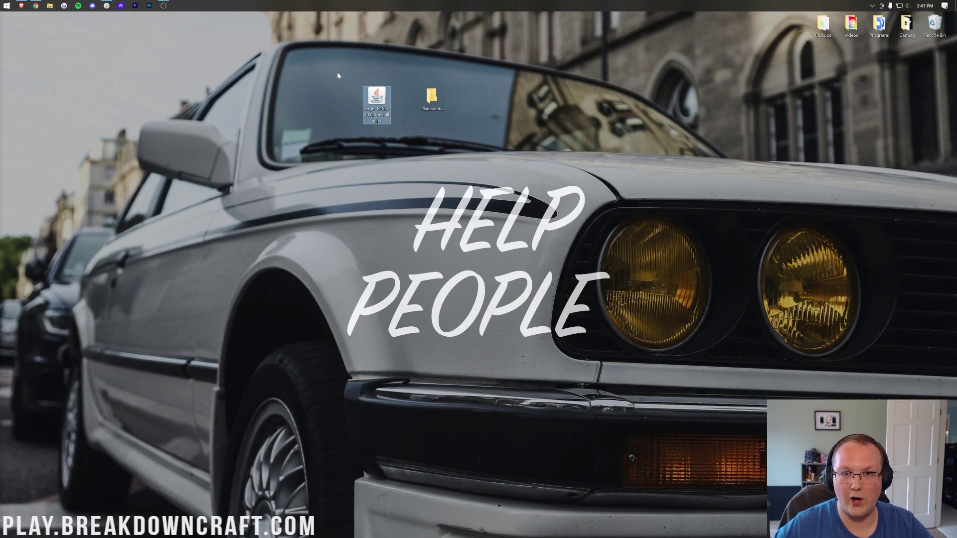
- Check that the Forge installer opens with Java(TM) Platform SE binary, and close it without installing
right_click(376, 97)
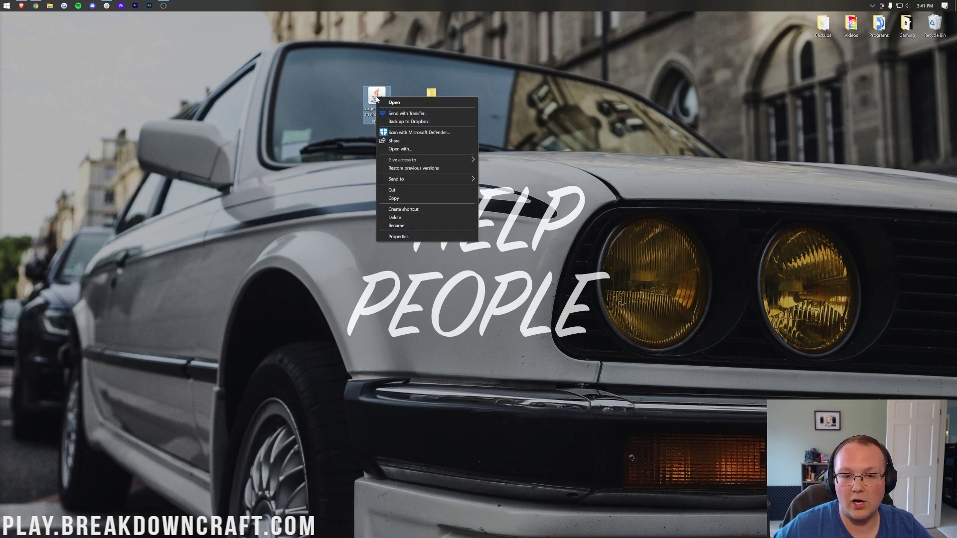
left_click(390, 148)
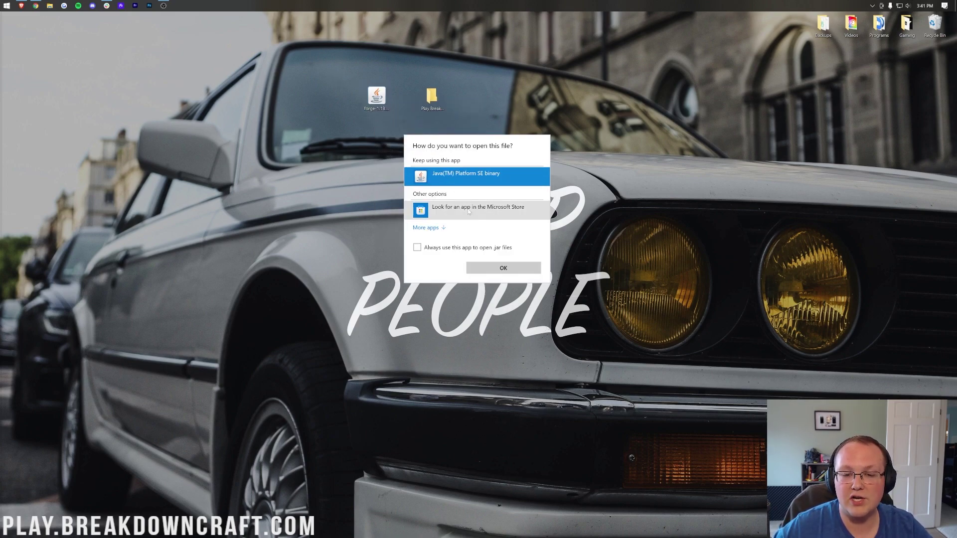
left_click(498, 269)
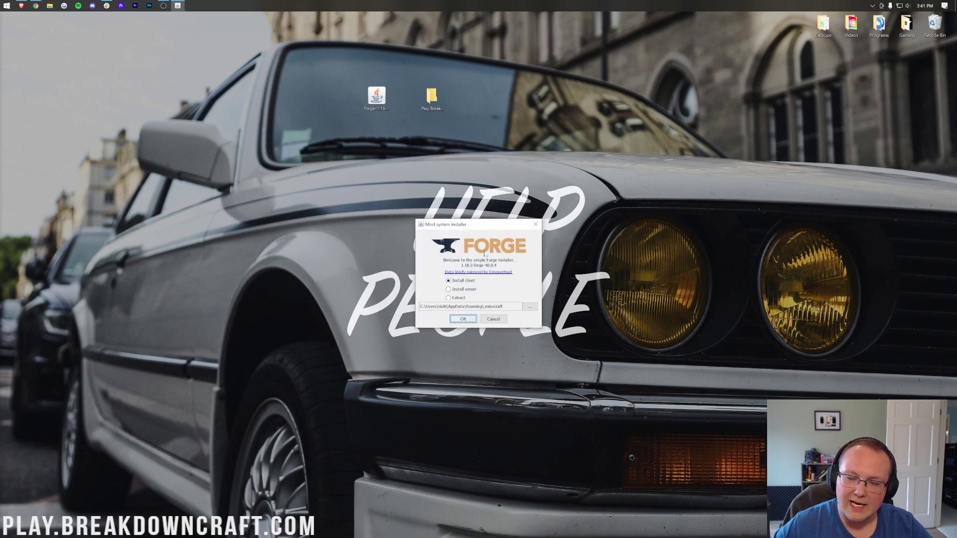
left_click(536, 224)
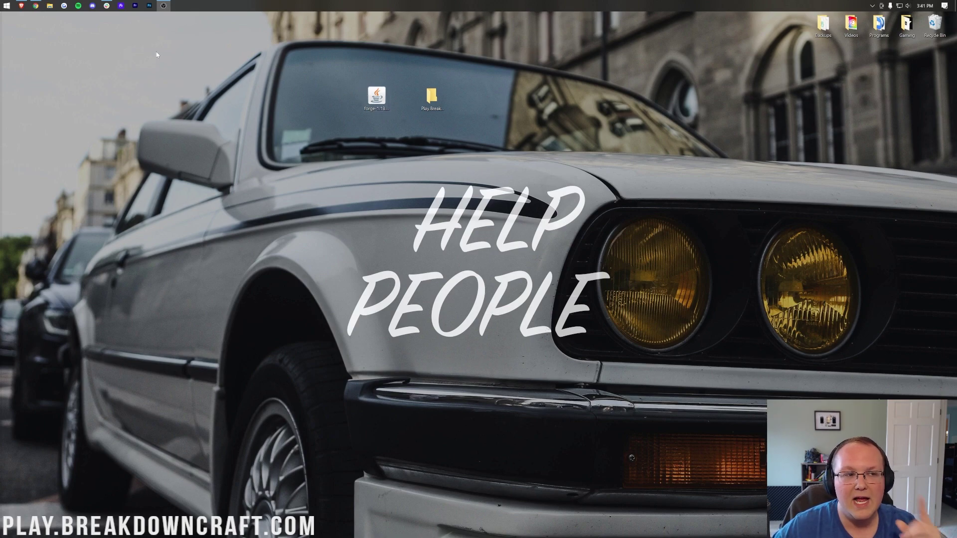
- Look over the Java download guide and the Jarfix repair guide in the browser, and return to the desktop
left_click(32, 7)
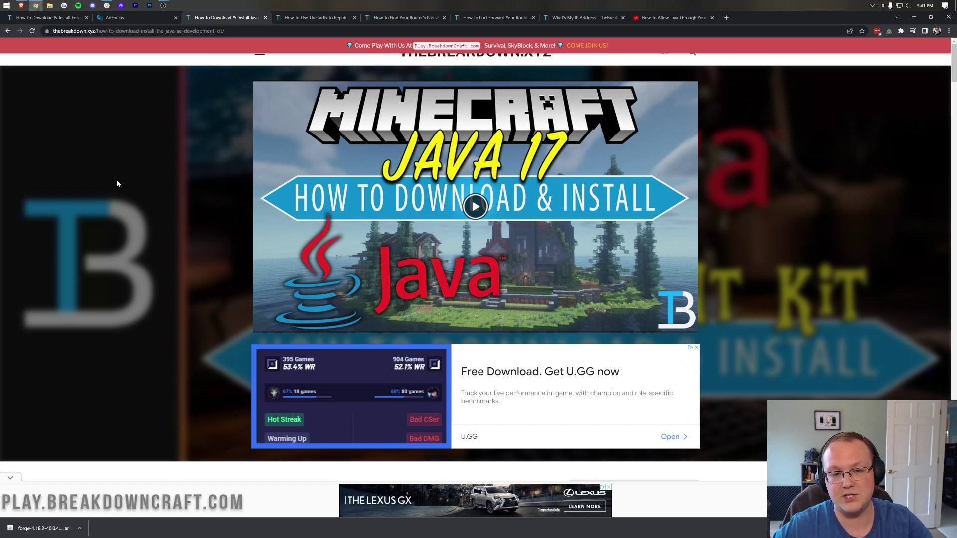
scroll(570, 213, "down", 10)
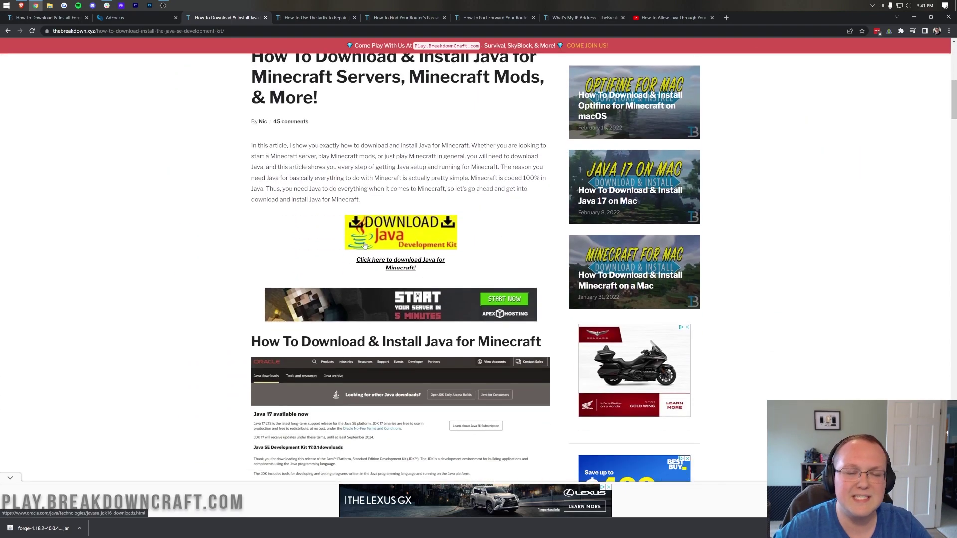
scroll(447, 263, "up", 10)
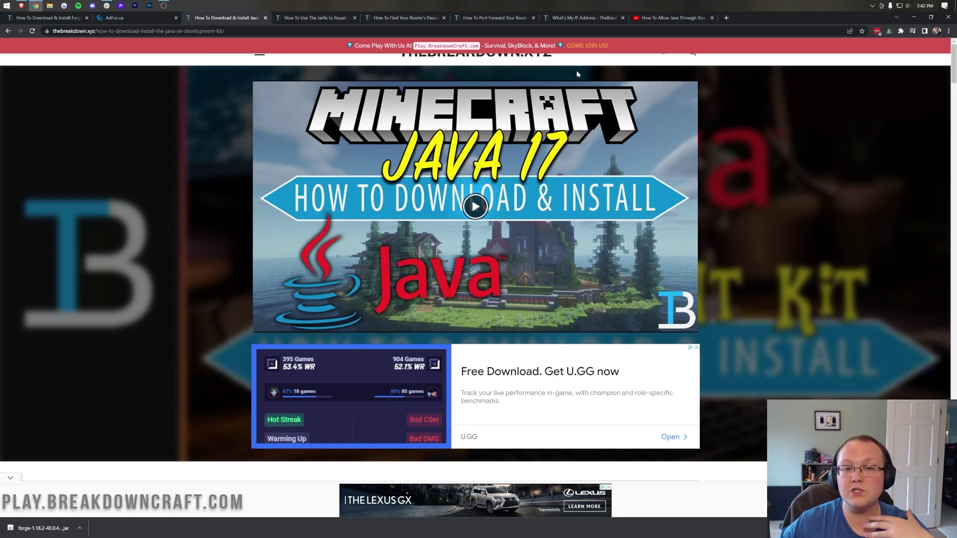
left_click(335, 20)
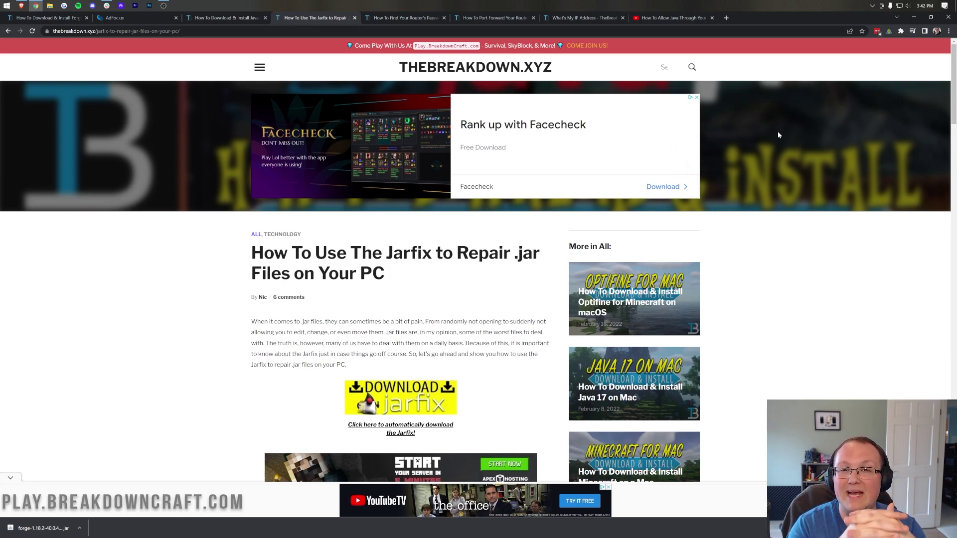
left_click(726, 17)
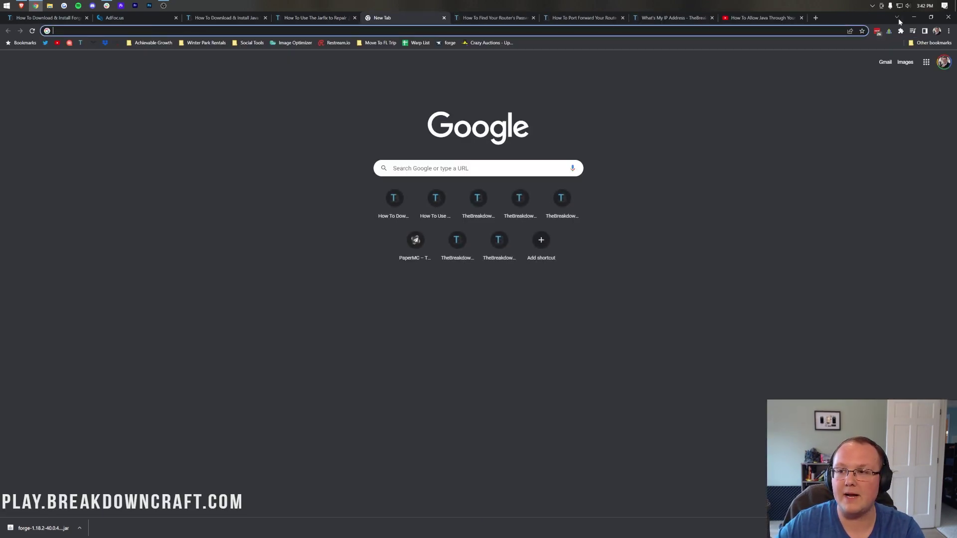
left_click(913, 17)
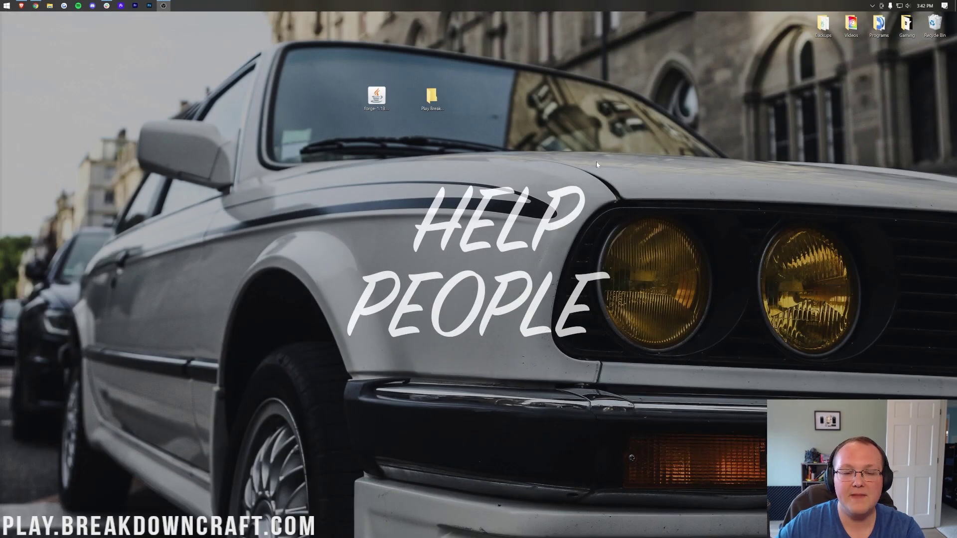
- Open the Forge installer with Java(TM) Platform SE binary and install the Forge client into the default .minecraft folder
right_click(380, 98)
left_click(410, 150)
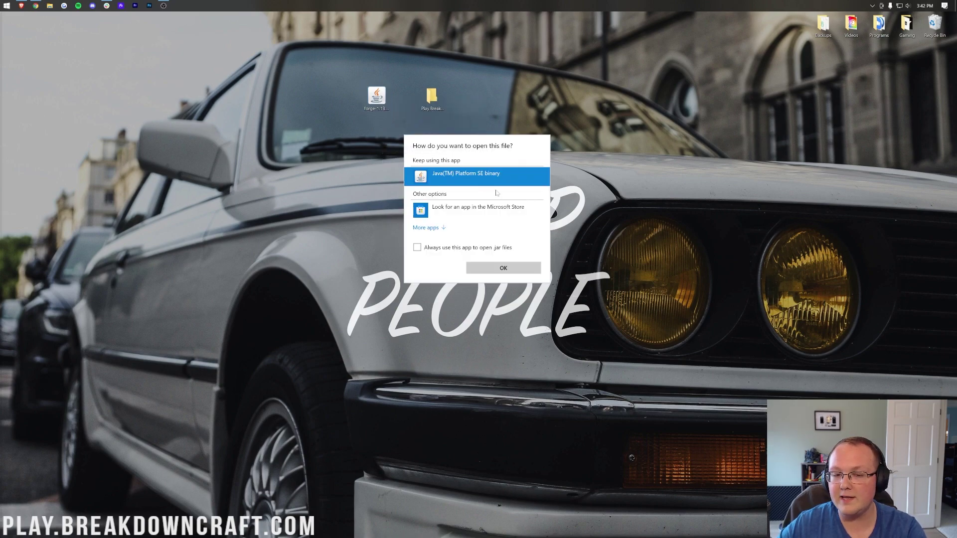
left_click(505, 268)
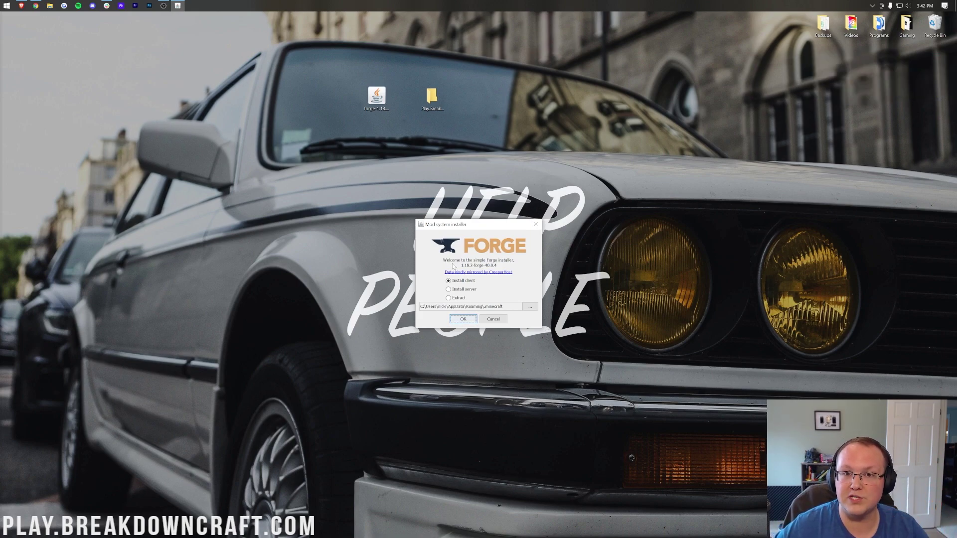
left_click(458, 282)
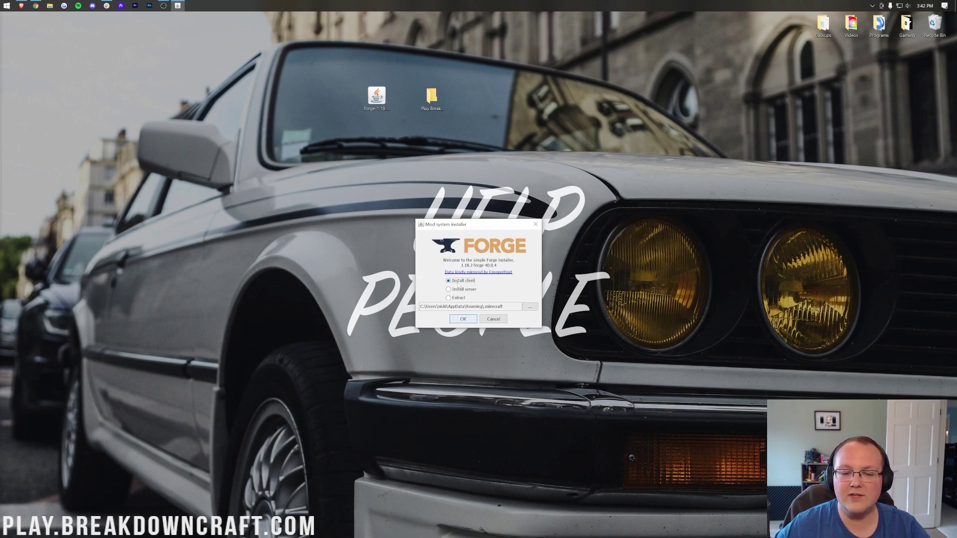
left_click(463, 319)
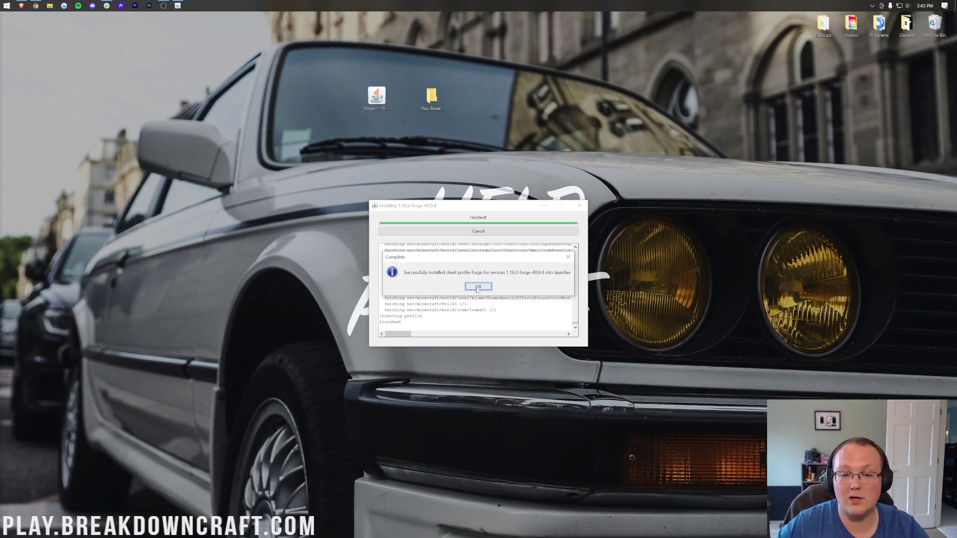
left_click(474, 286)
- Reopen the Forge installer with Java(TM) Platform SE binary and choose the Install server option
right_click(377, 107)
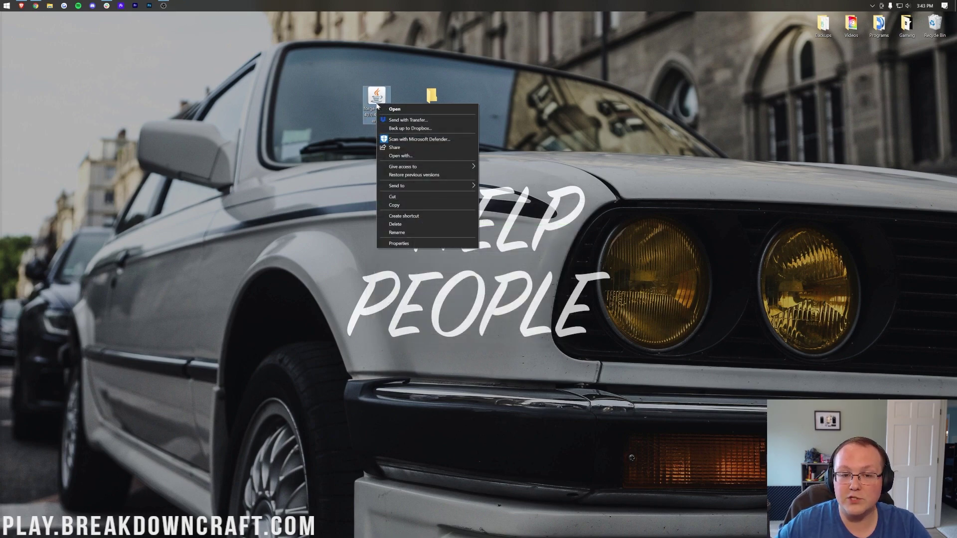
left_click(406, 156)
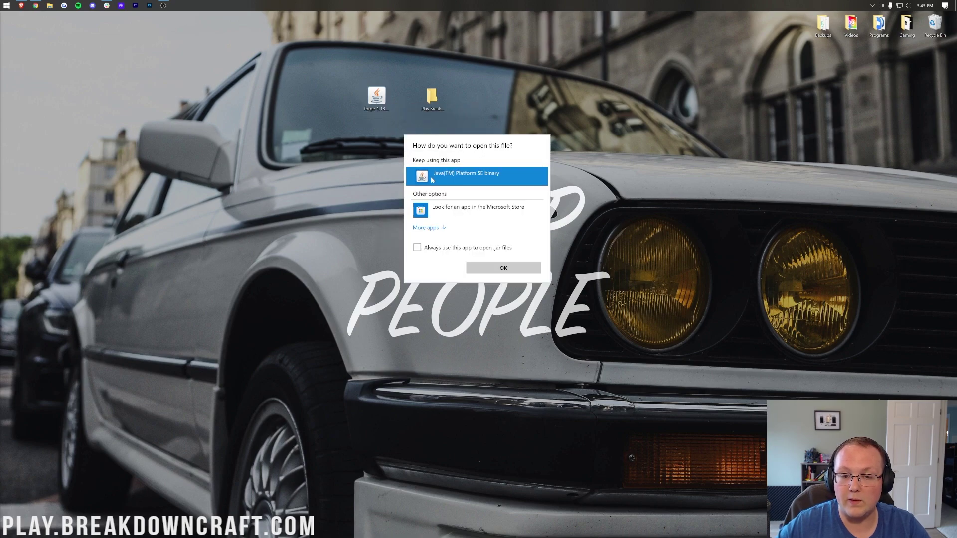
left_click(490, 268)
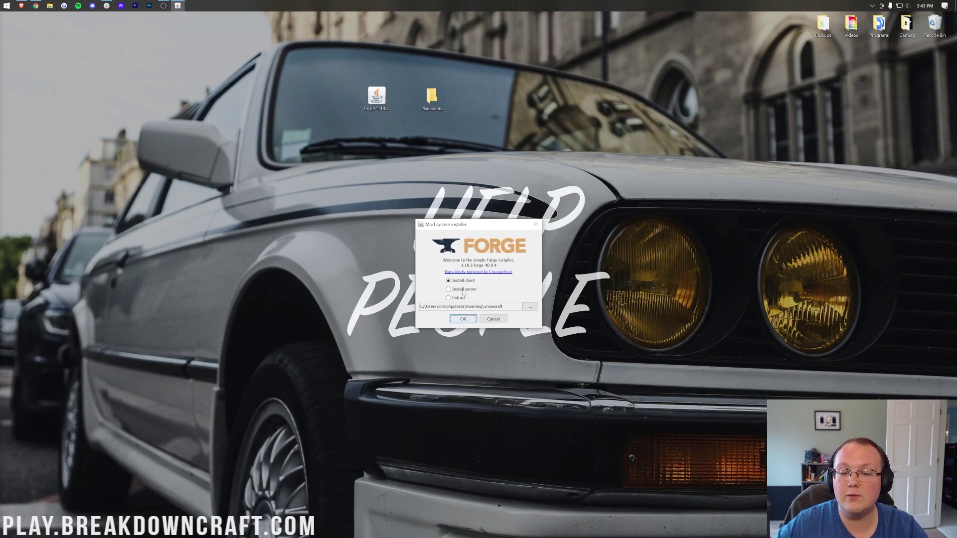
left_click(463, 289)
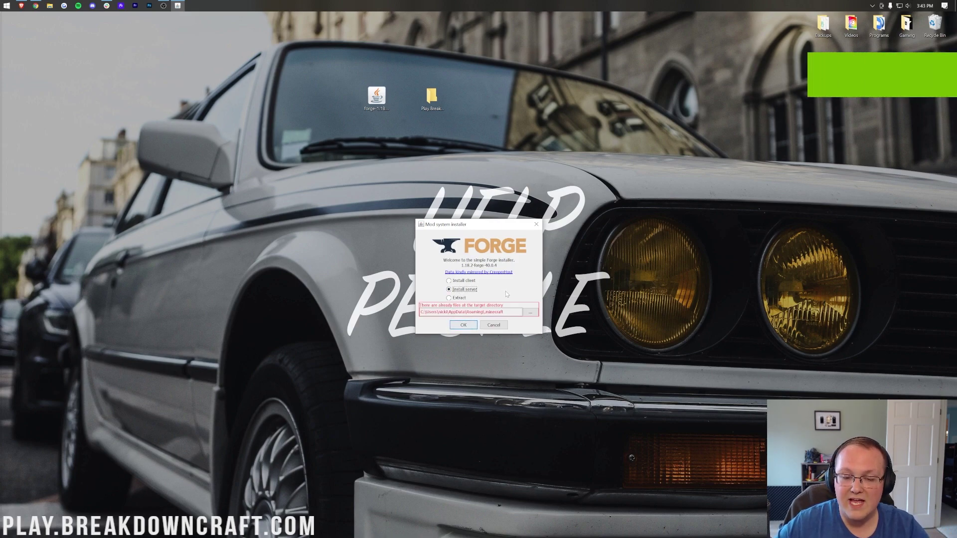
- Set the installation directory to the desktop's Play.BreakdownCraft.com folder and install the Forge server there
left_click(529, 312)
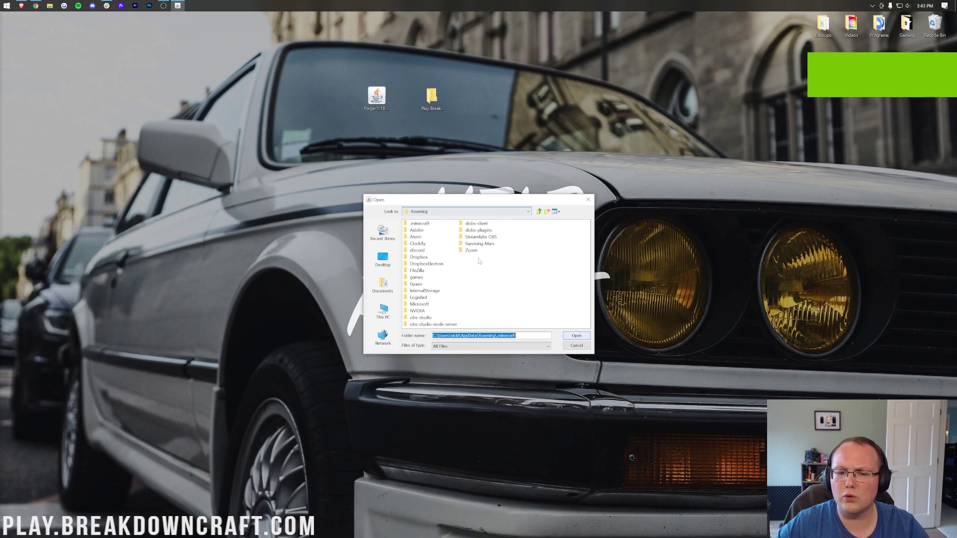
left_click(383, 258)
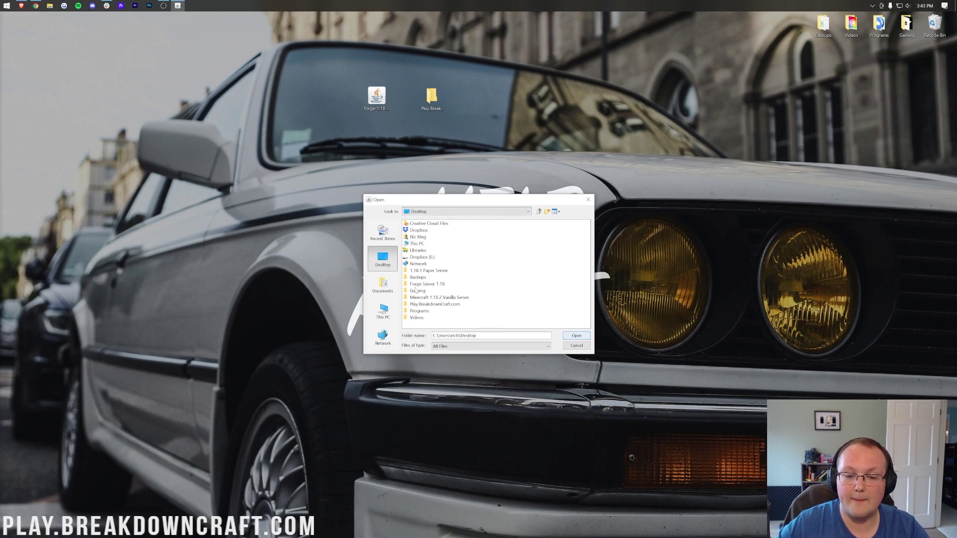
left_click(435, 304)
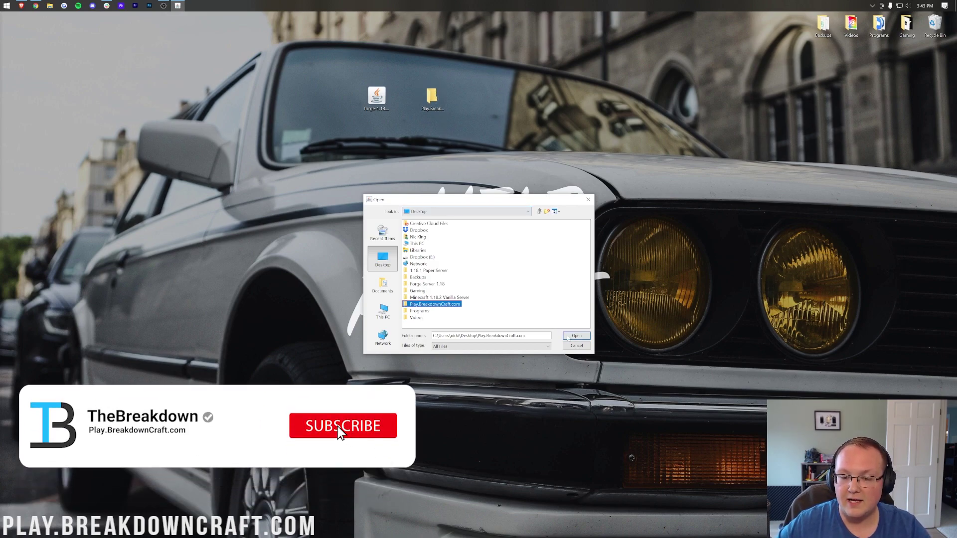
left_click(576, 335)
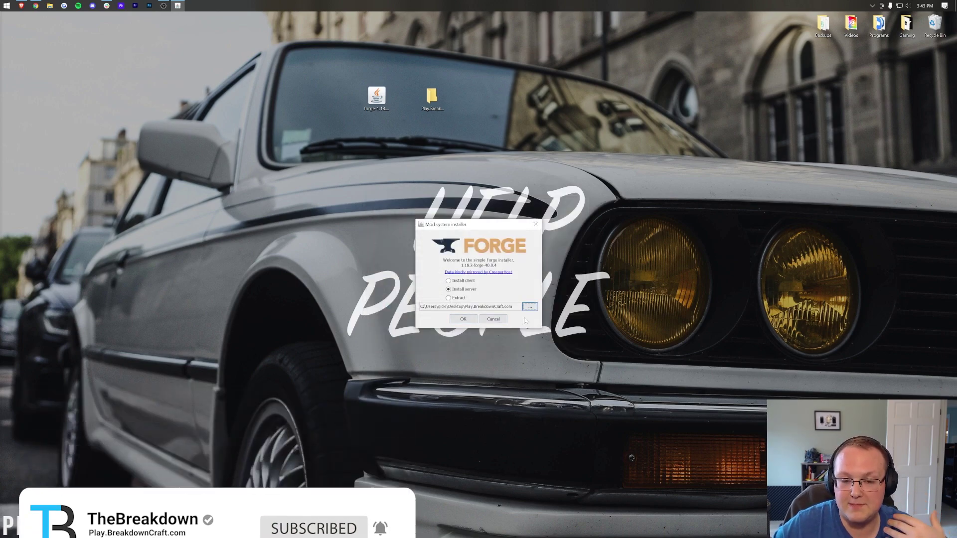
left_click(463, 319)
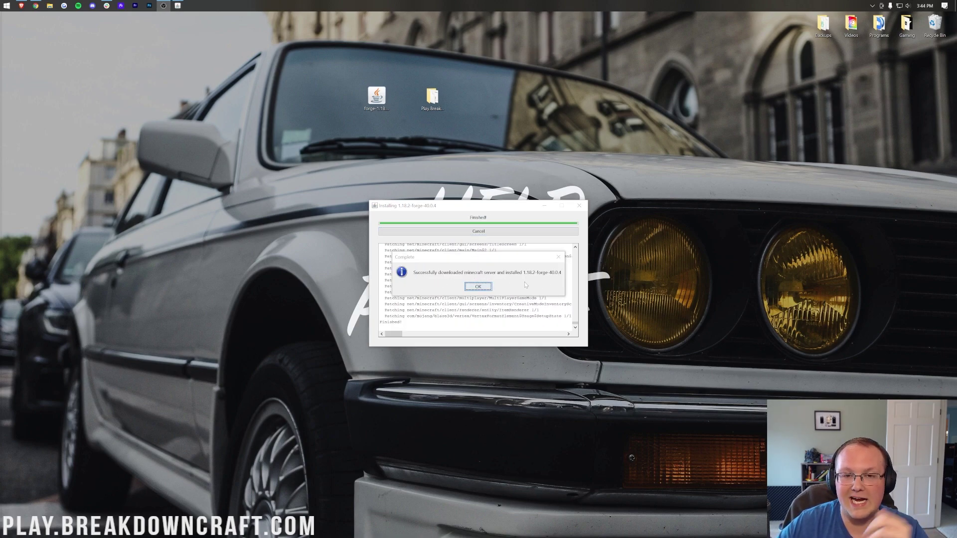
left_click(486, 289)
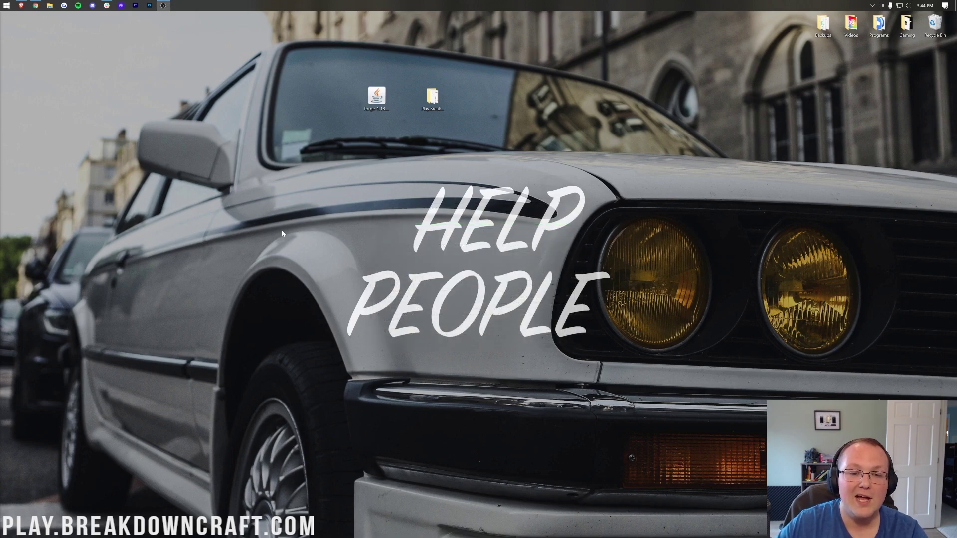
- Move the Forge installer from the desktop to the Recycle Bin and open the Play.BreakdownCraft.com folder
left_click_drag(376, 96, 925, 20)
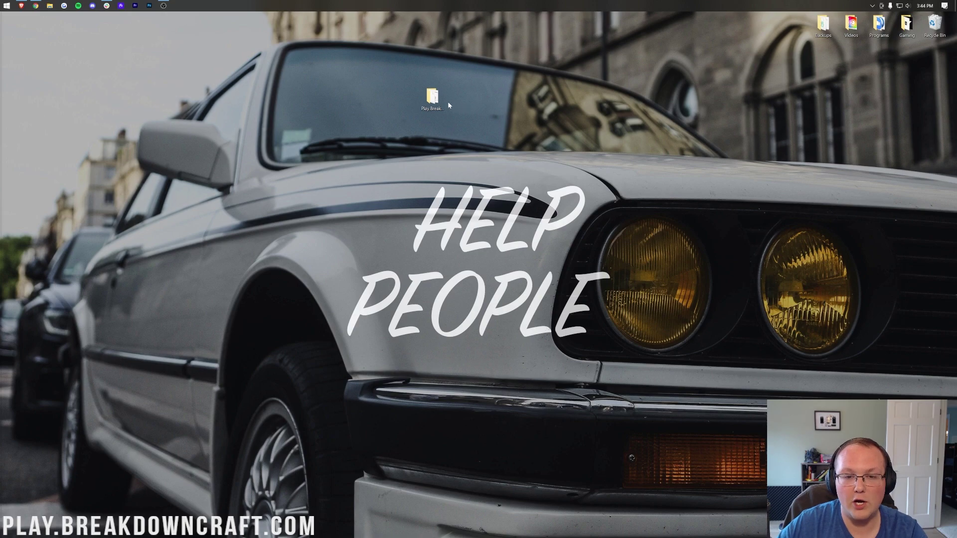
left_click(430, 109)
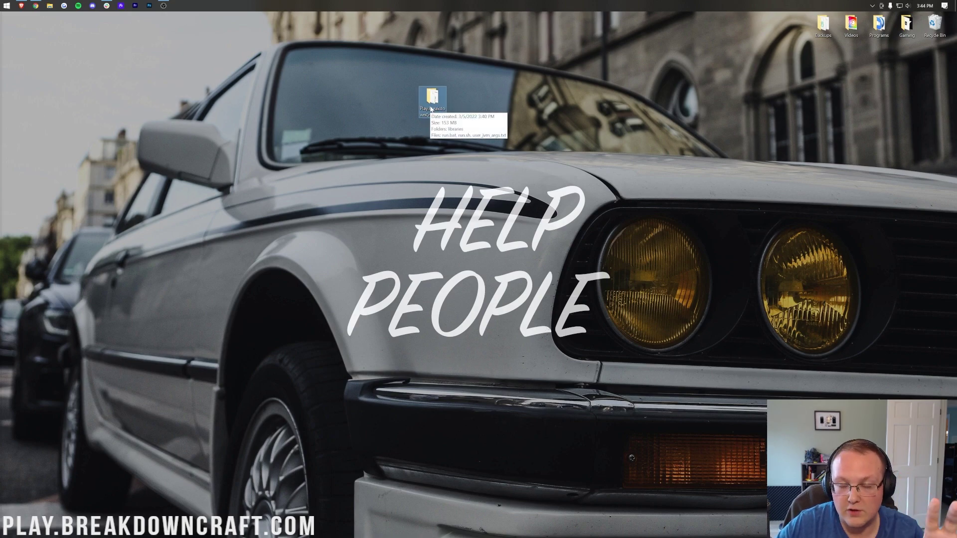
double_click(430, 102)
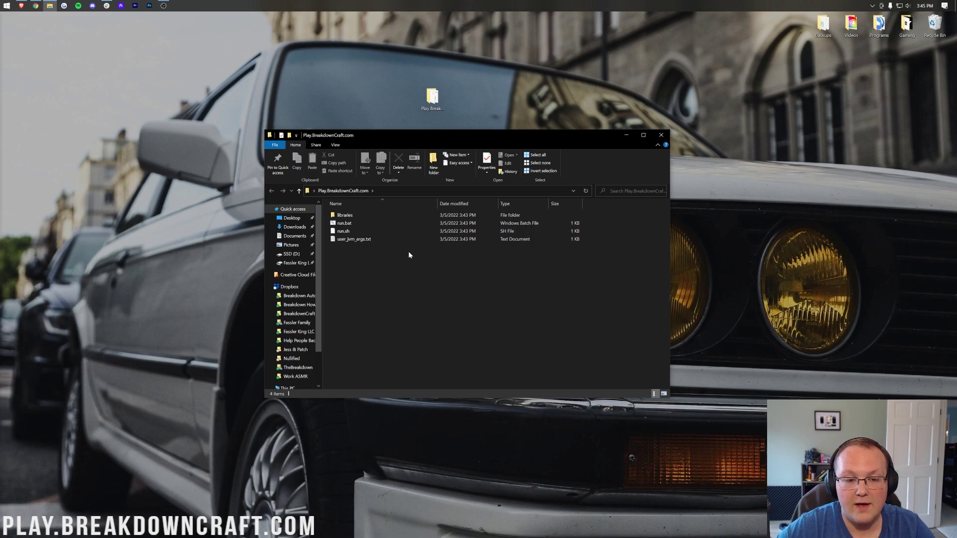
- Run run.bat to generate the initial server files, and dismiss the console once it pauses
double_click(372, 223)
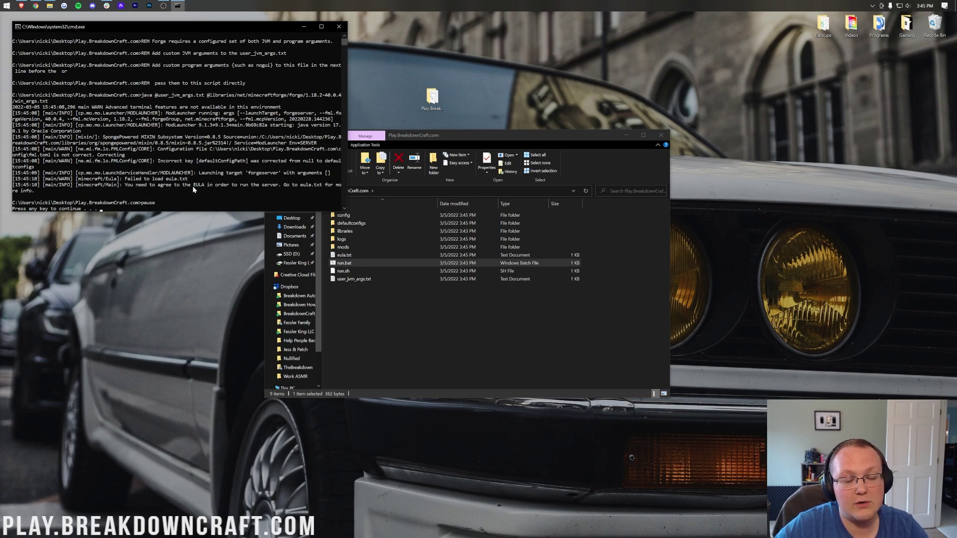
left_click(266, 190)
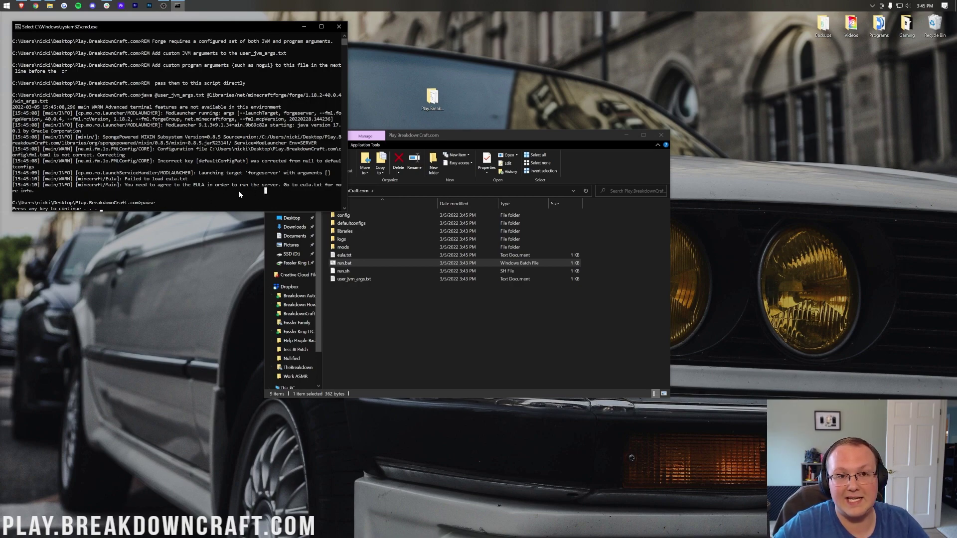
key("space")
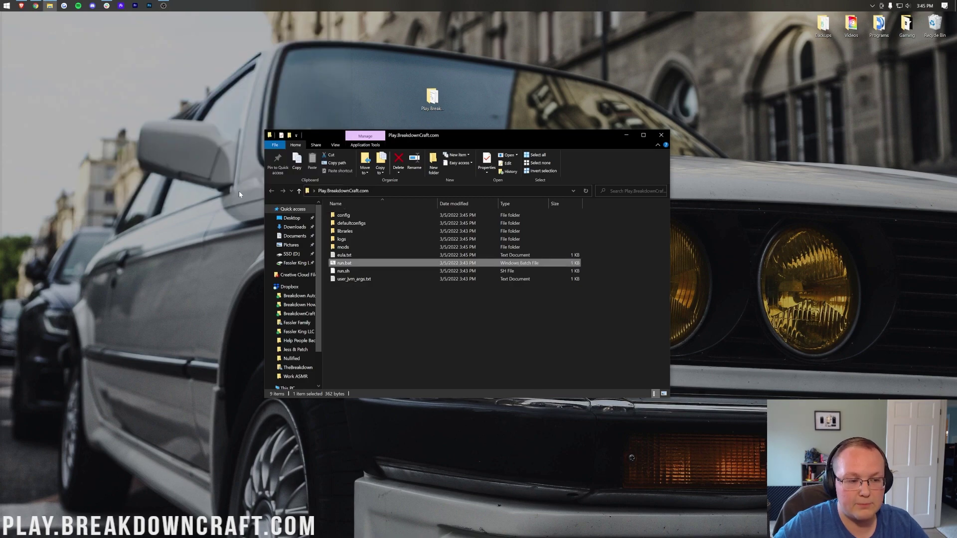
- Open eula.txt from the server folder to view the EULA setting, and close the file unchanged
left_click(371, 278)
double_click(375, 255)
left_click_drag(279, 90, 512, 126)
left_click(593, 121)
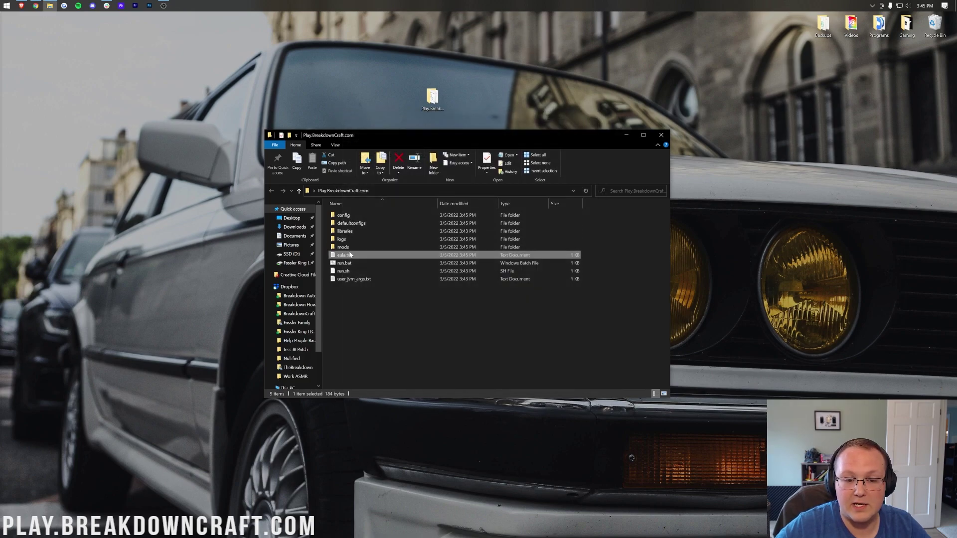
- Agree to the Minecraft EULA by changing the setting in eula.txt to eula=true, and save and close the file
double_click(349, 255)
left_click_drag(341, 145, 495, 146)
left_click(370, 158)
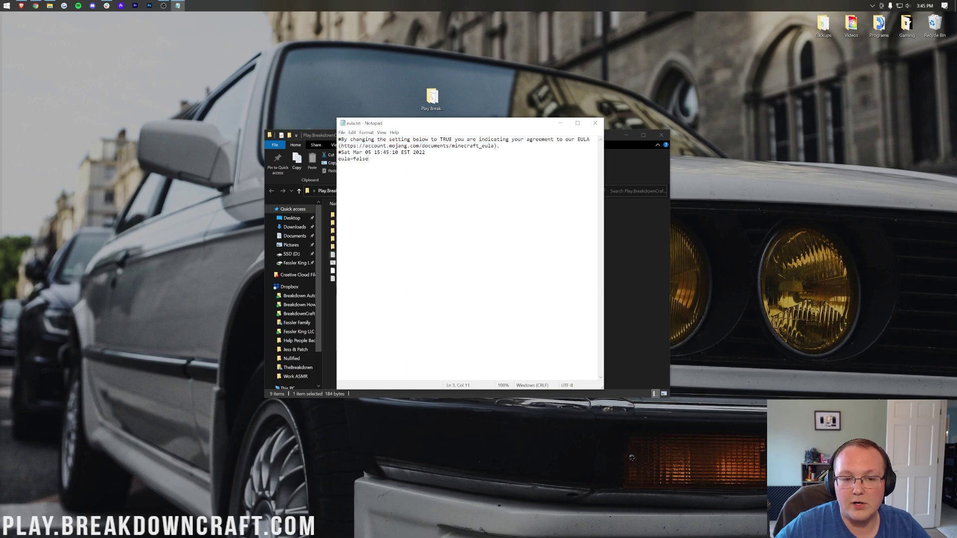
key("BackSpace")
key("BackSpace")
key("BackSpace")
key("BackSpace")
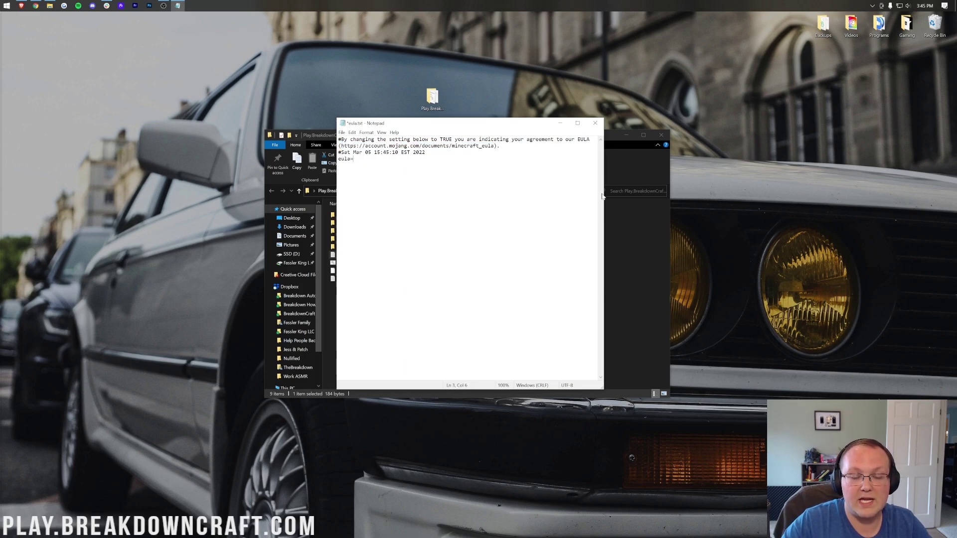
type("true")
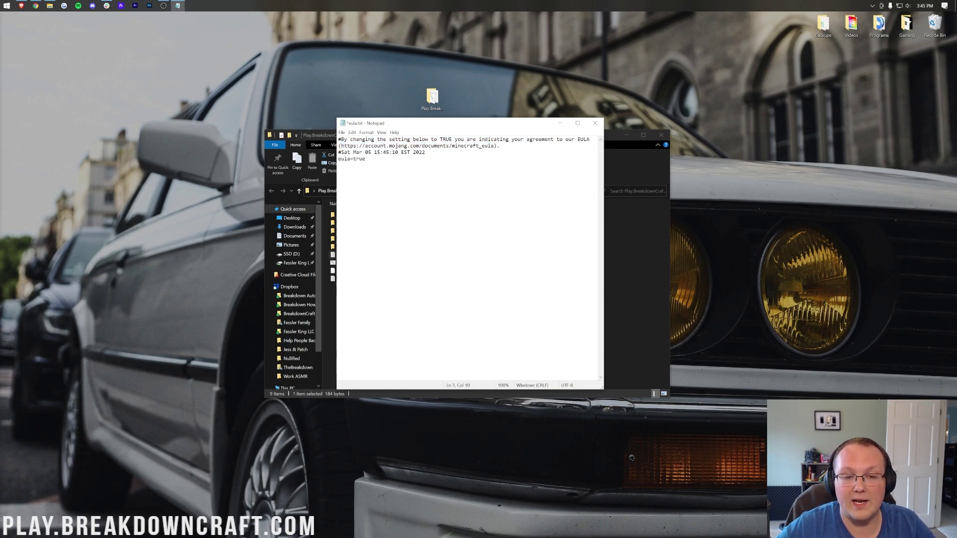
left_click(352, 132)
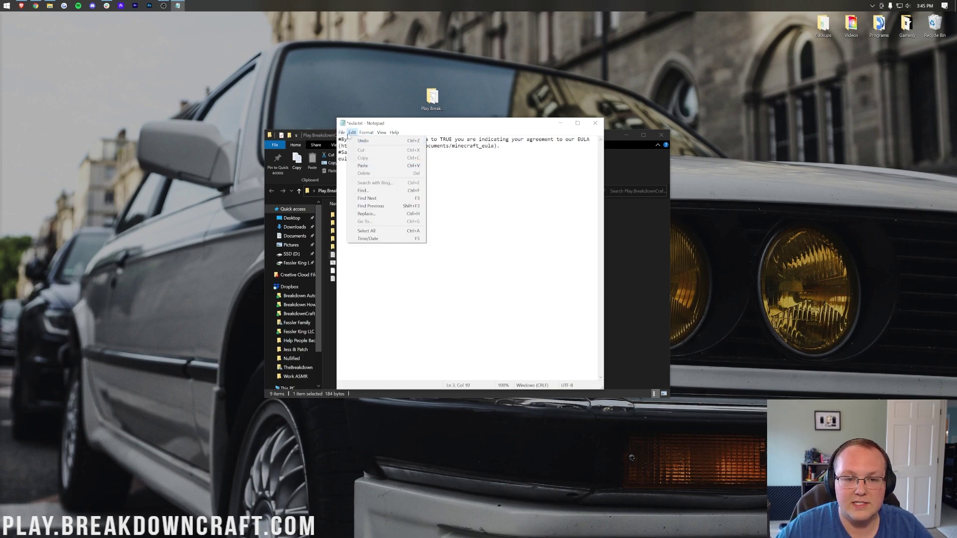
left_click(358, 163)
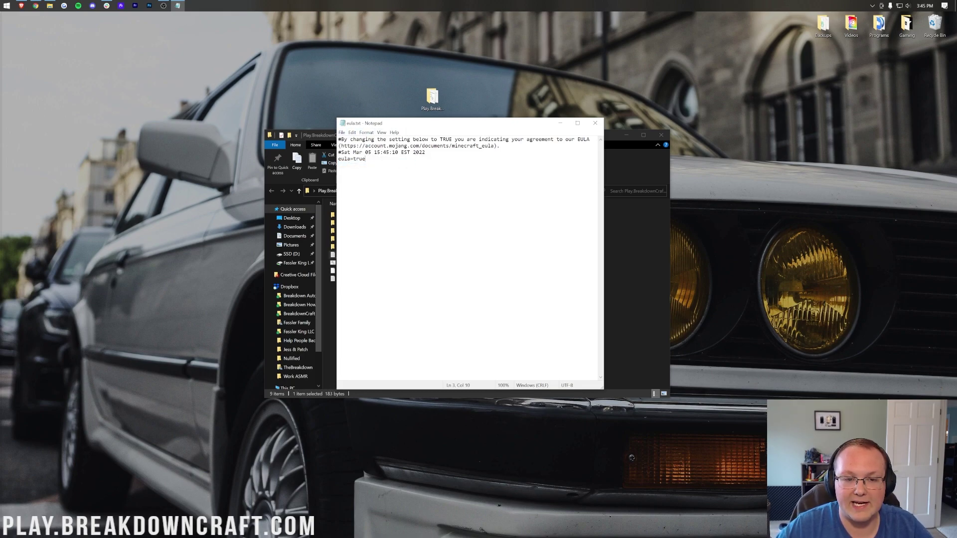
left_click(594, 123)
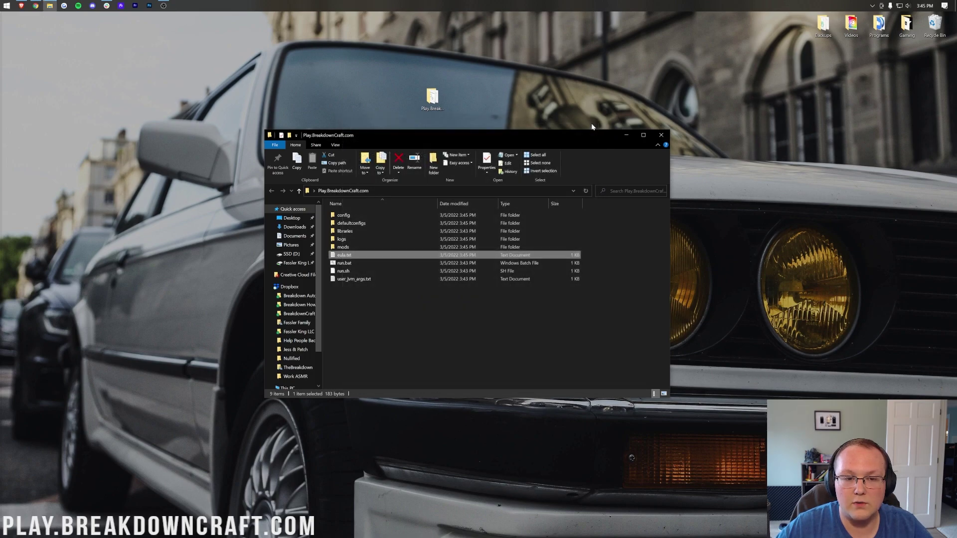
- Start the Forge server by running run.bat again from the server folder
left_click(391, 264)
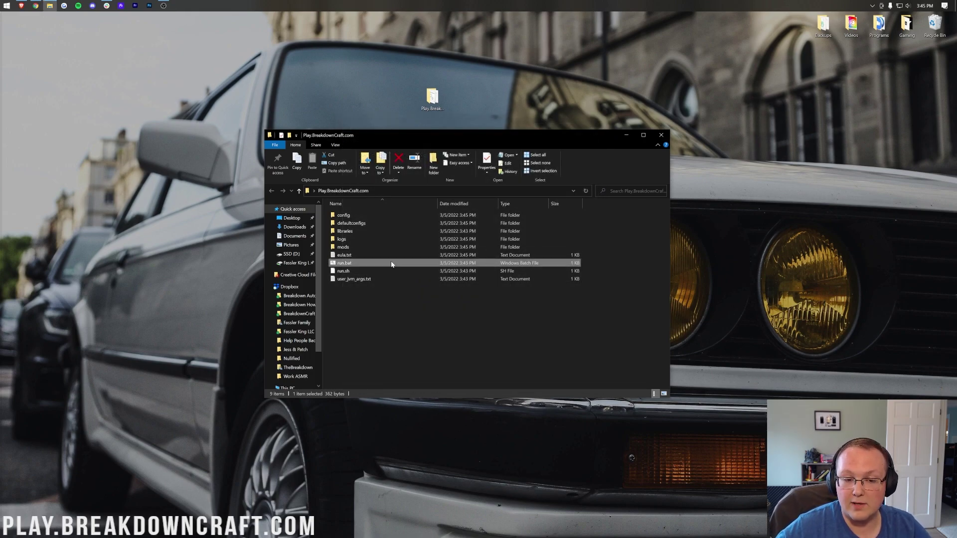
double_click(391, 264)
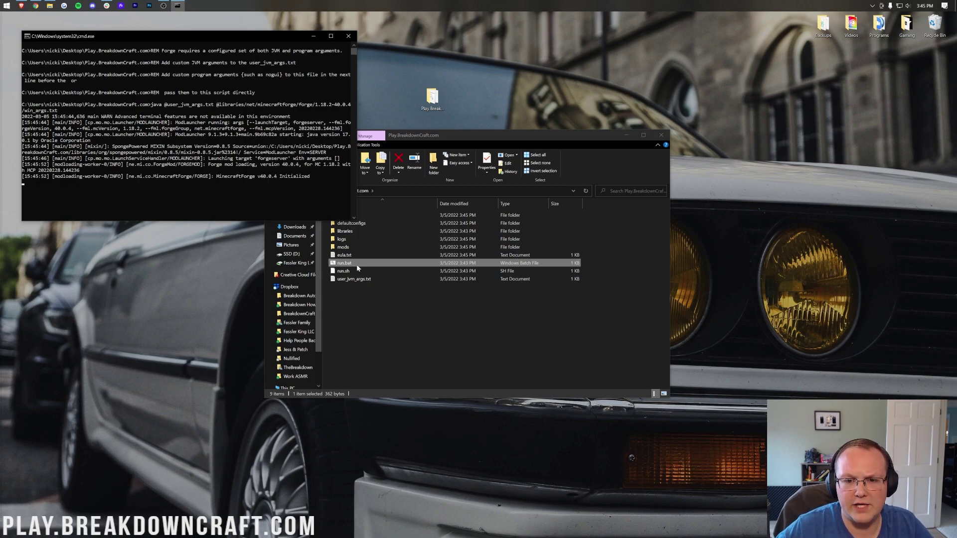
left_click(415, 303)
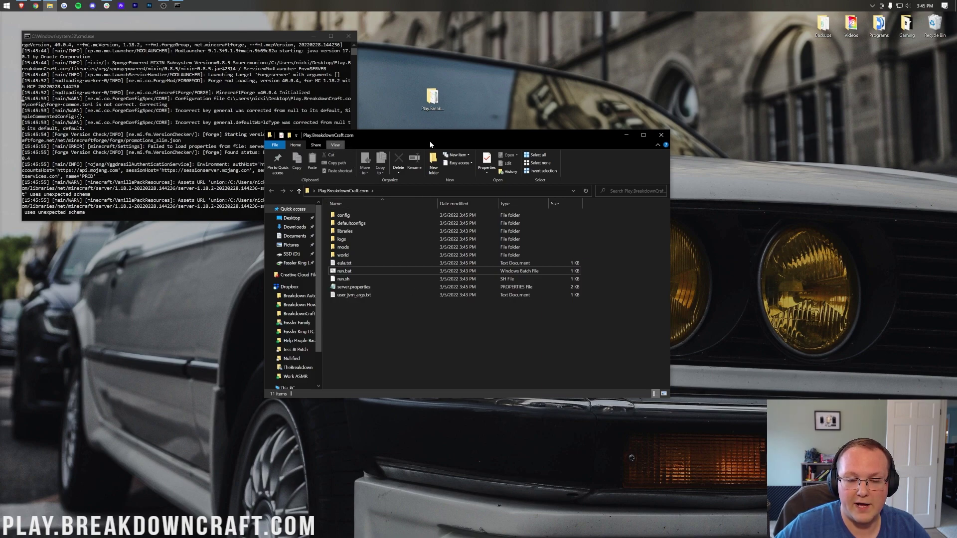
left_click(336, 145)
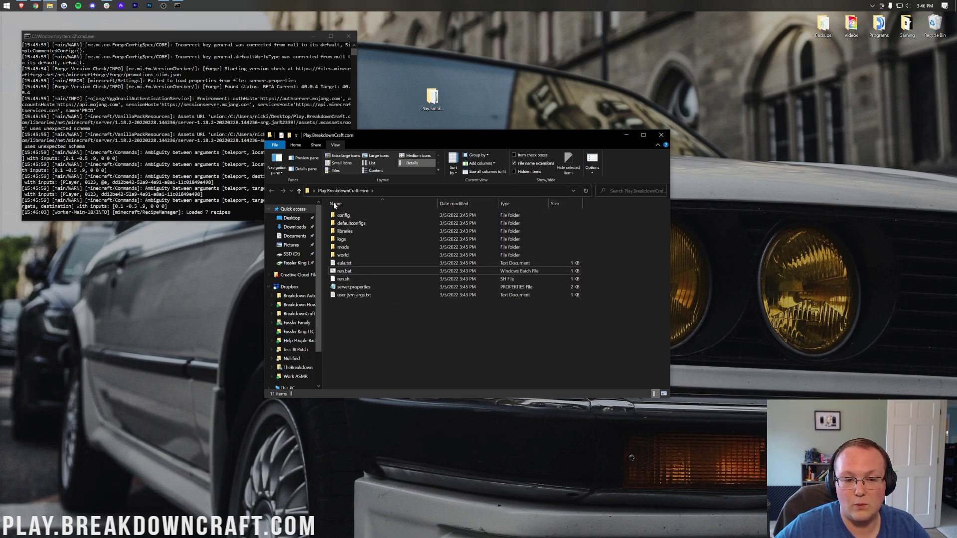
left_click(296, 144)
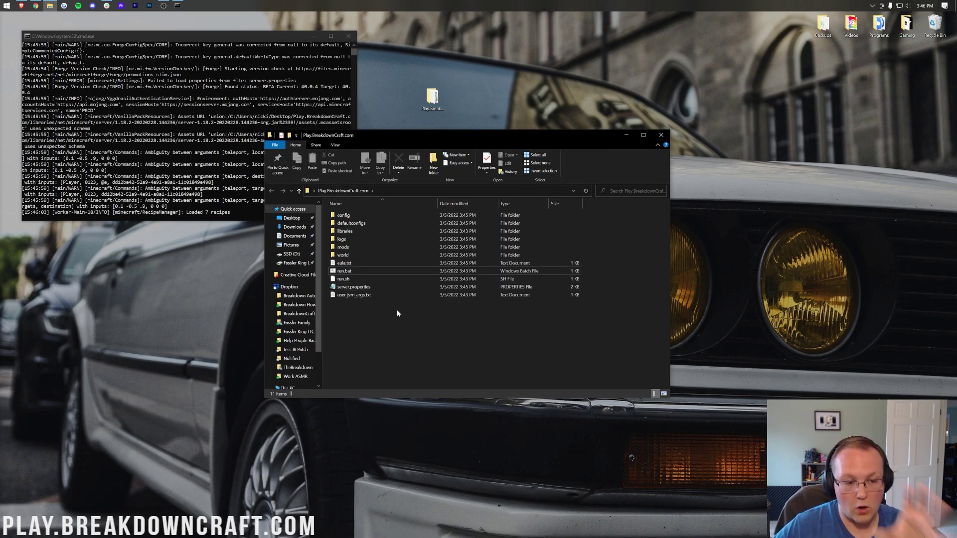
- Arrange the Minecraft server window directly below the server console, and narrow the console to the same width
left_click(202, 178)
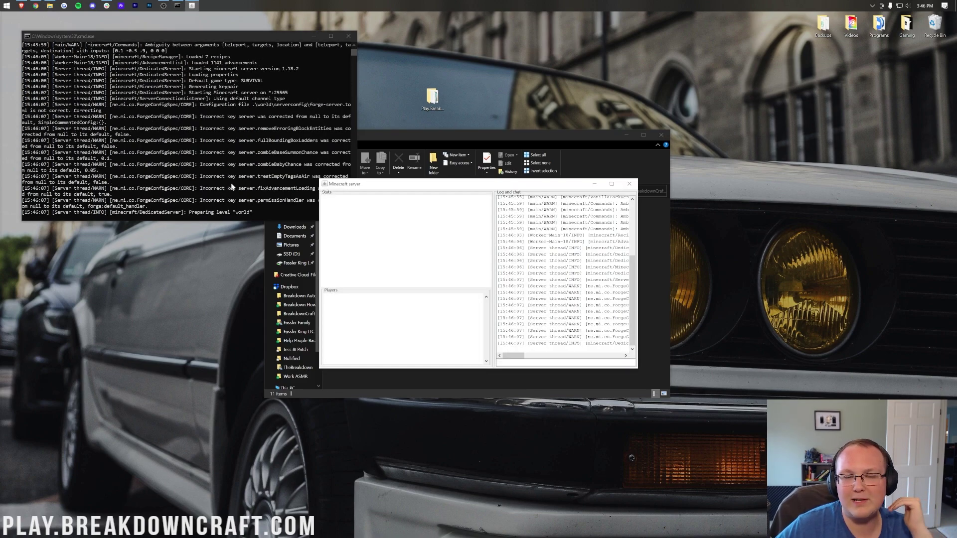
left_click_drag(372, 184, 77, 229)
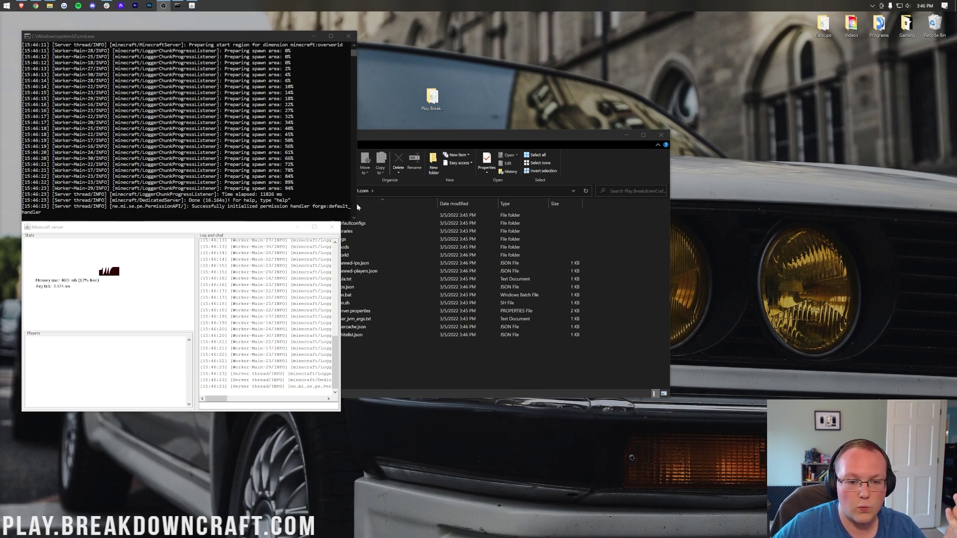
left_click_drag(357, 207, 342, 204)
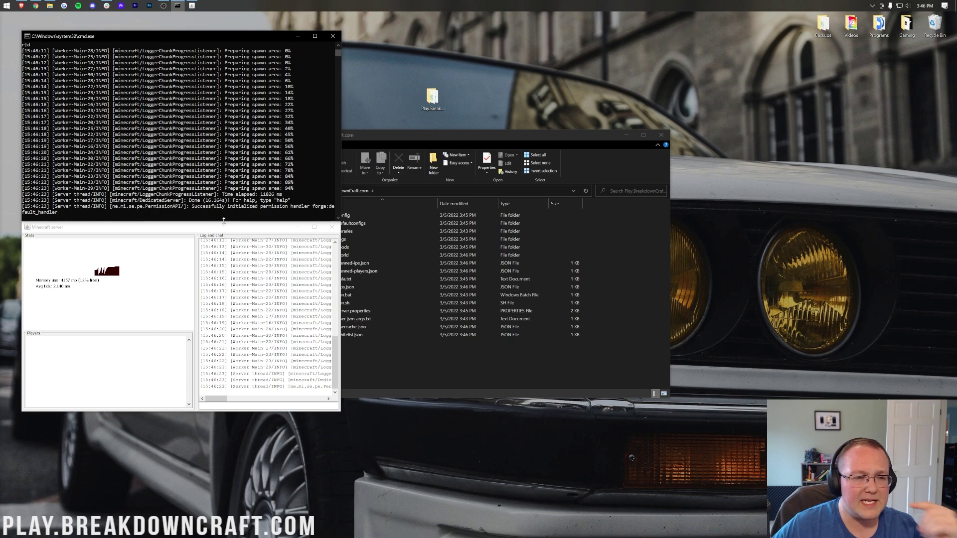
- Open the Minecraft Launcher and set the forge installation's game resolution to 1920x1080
left_click(7, 6)
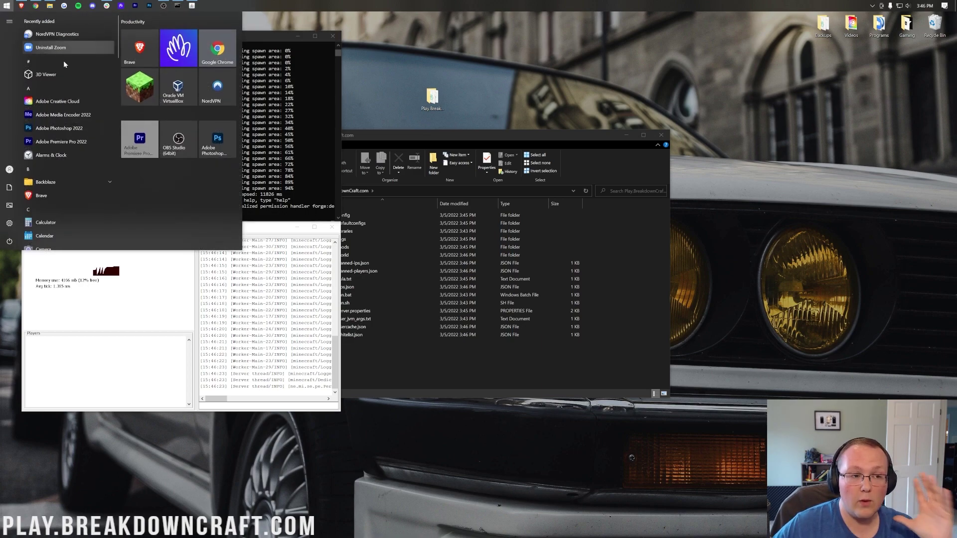
left_click(7, 6)
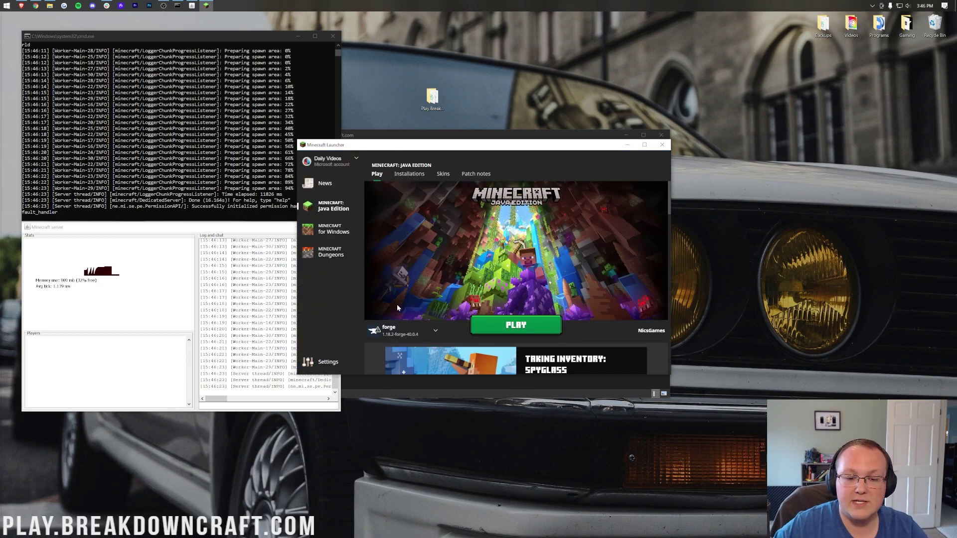
left_click(409, 173)
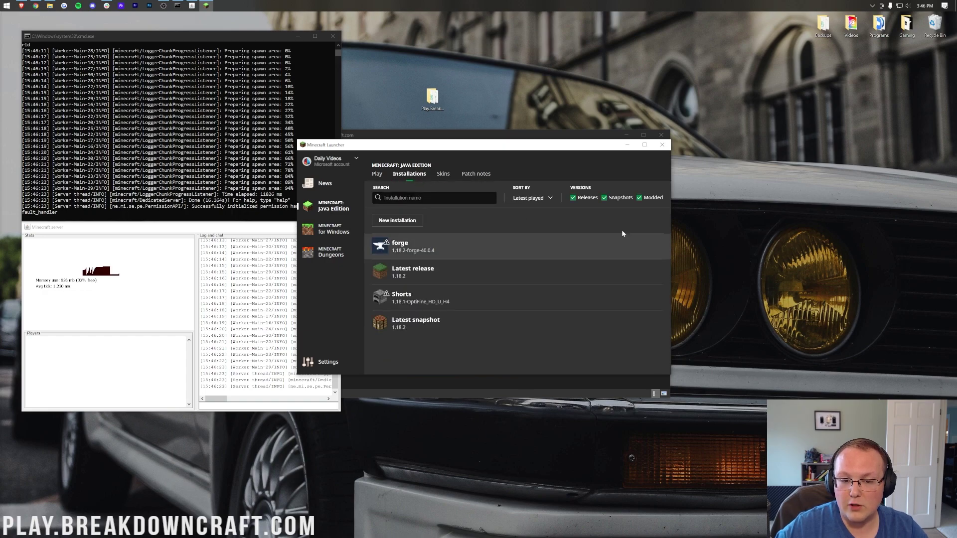
left_click(656, 246)
left_click(641, 263)
left_click(421, 323)
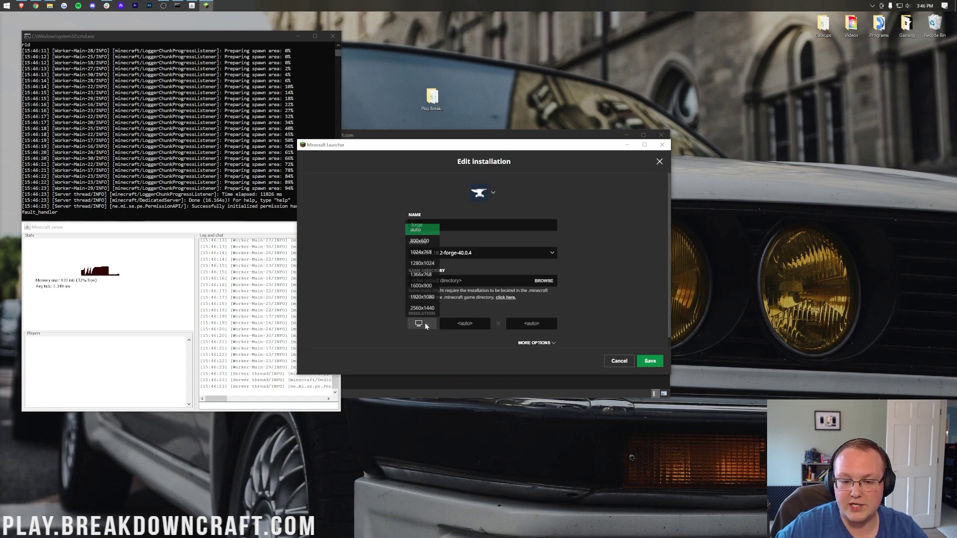
left_click(423, 301)
left_click(617, 360)
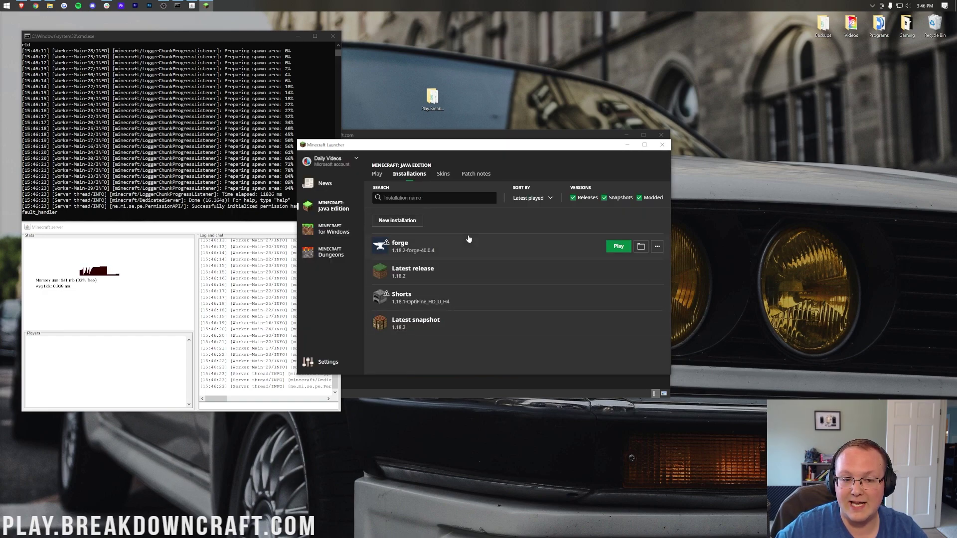
- Check the launcher's version selector for the forge profile, and return to the list of installations
left_click(376, 174)
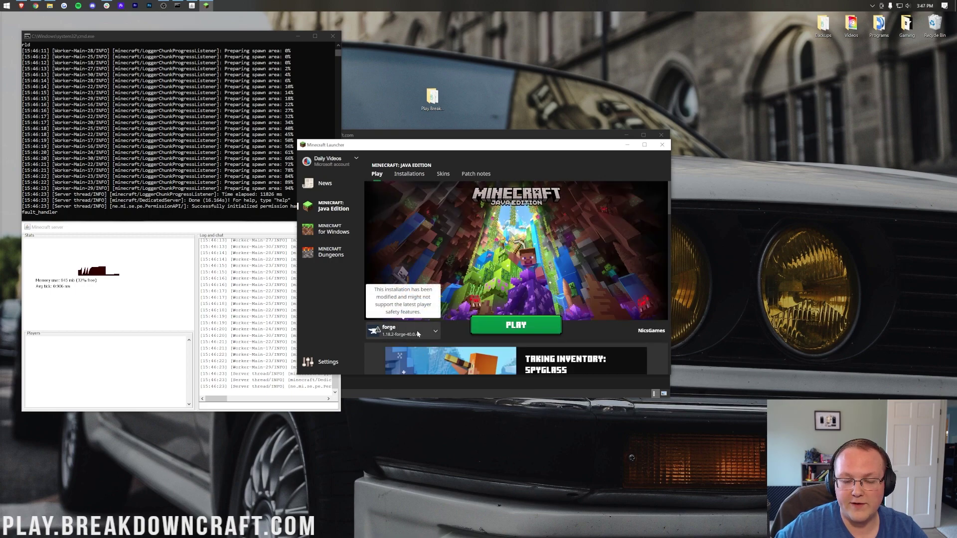
left_click(416, 331)
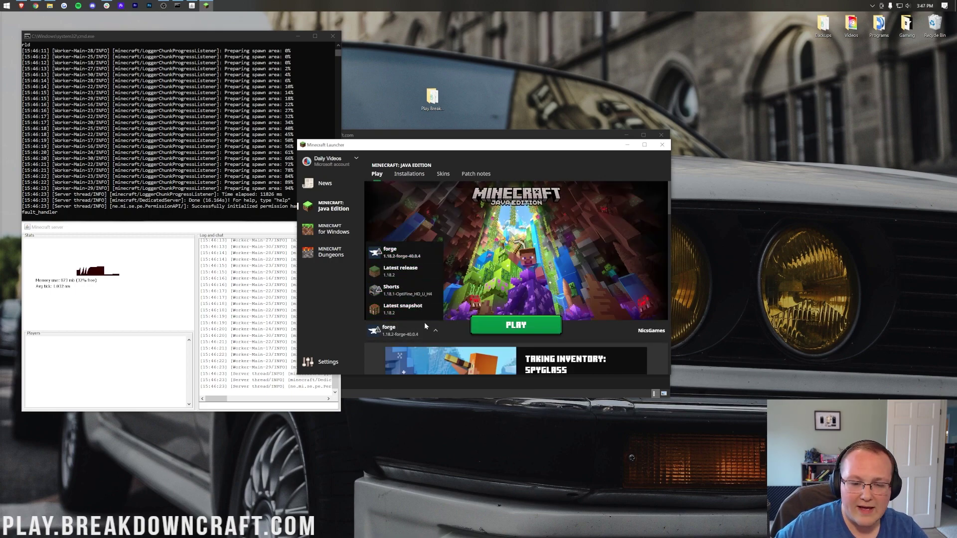
left_click(409, 174)
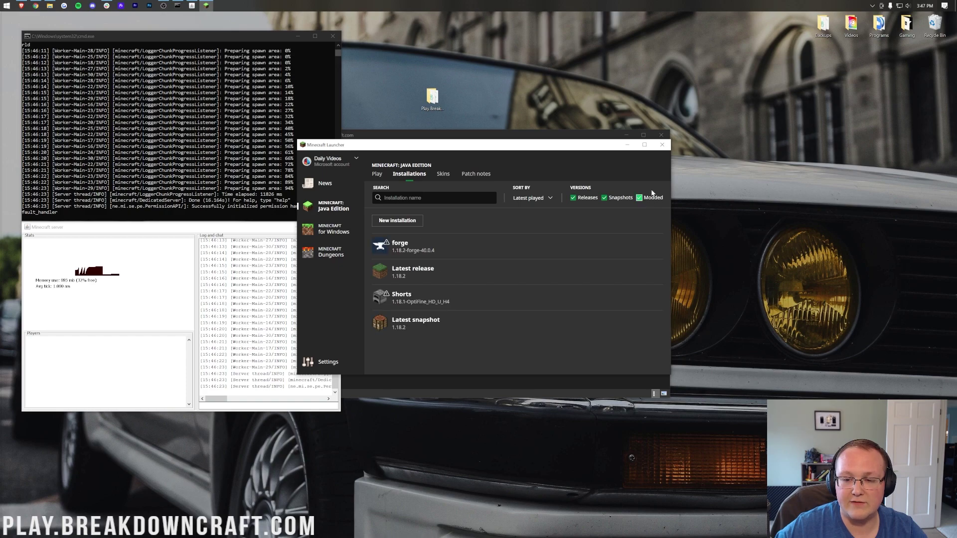
- Launch Minecraft with the forge installation, version 1.18.2-forge-40.0.4
mouse_move(497, 238)
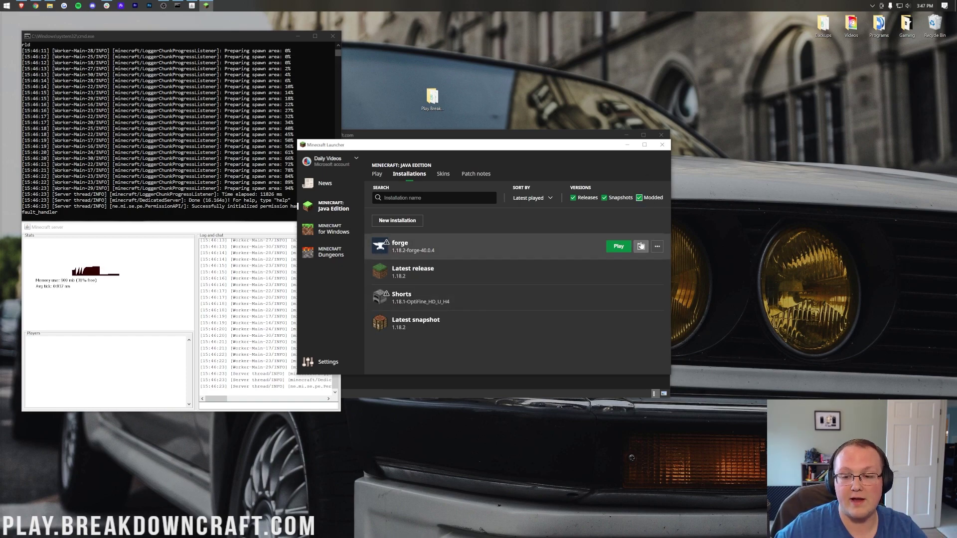
left_click(618, 246)
left_click(568, 304)
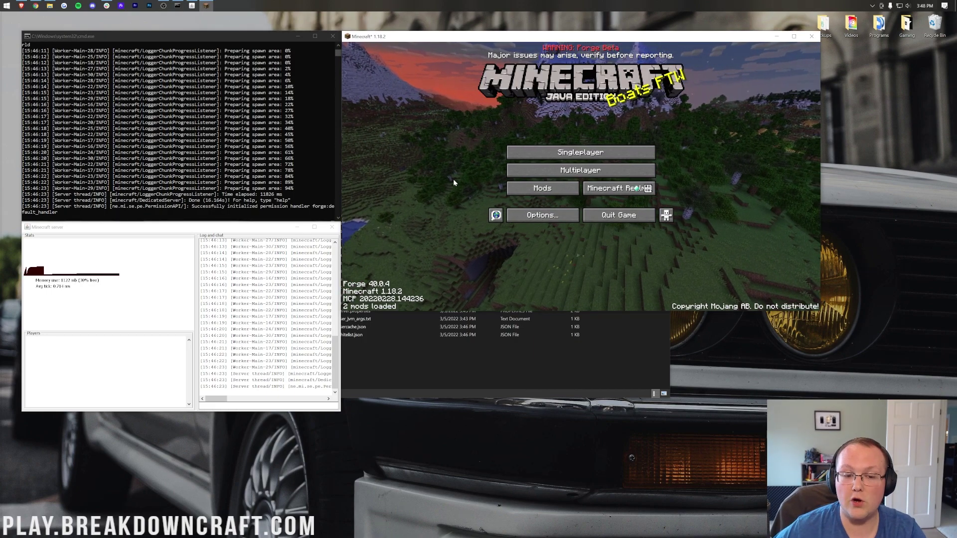
- Join the running server in multiplayer through a direct connection to the address localhost
left_click(519, 177)
left_click(576, 280)
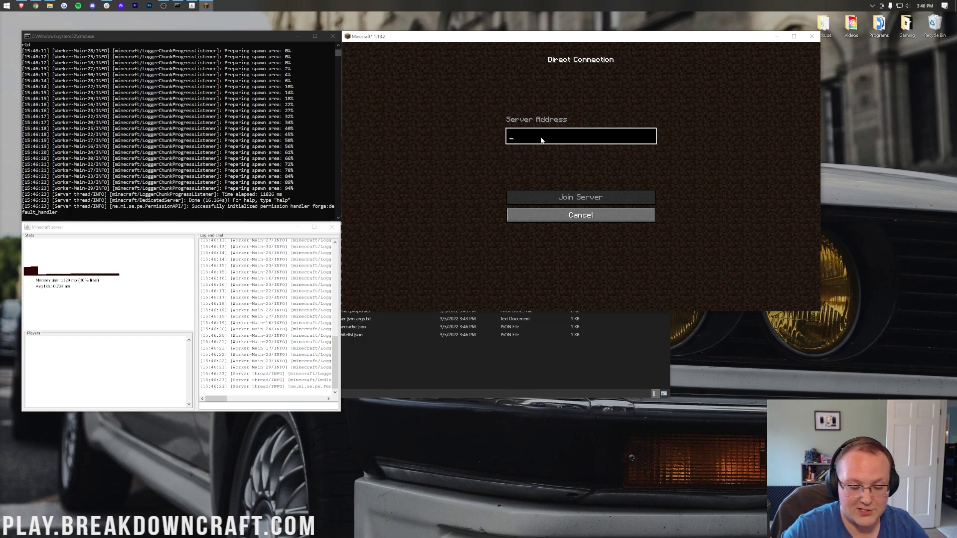
type("loclalhost")
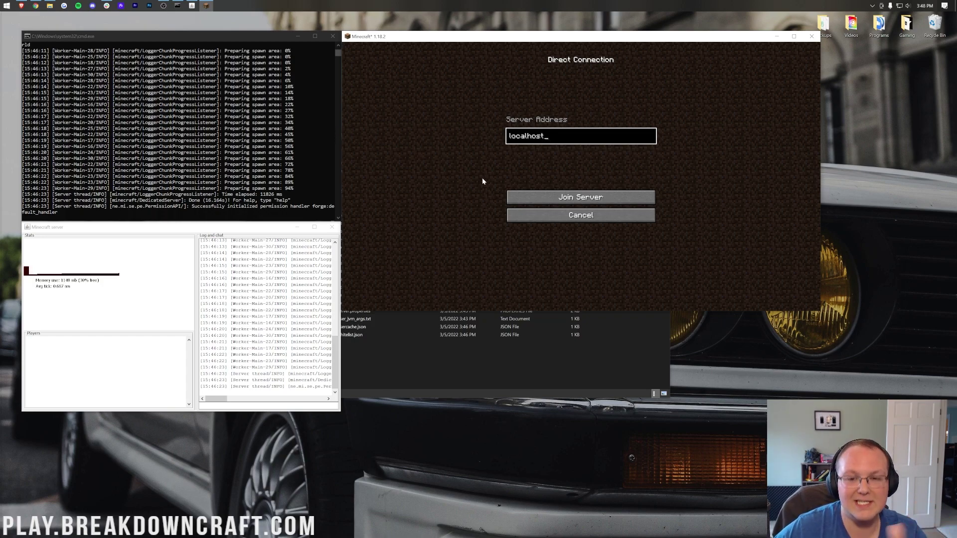
left_click(541, 197)
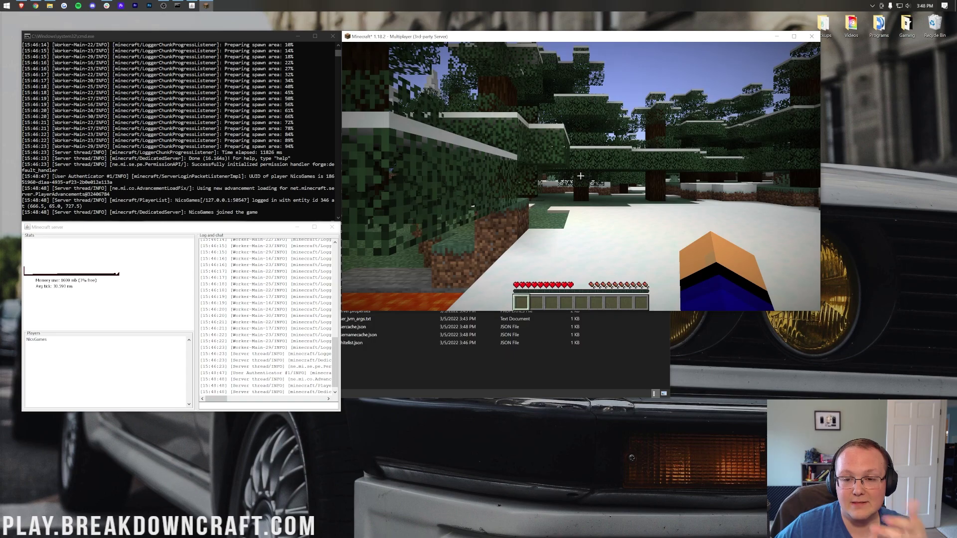
- Show the debug overlay in the game world to check the Minecraft and Forge versions, and hide it again
key("w")
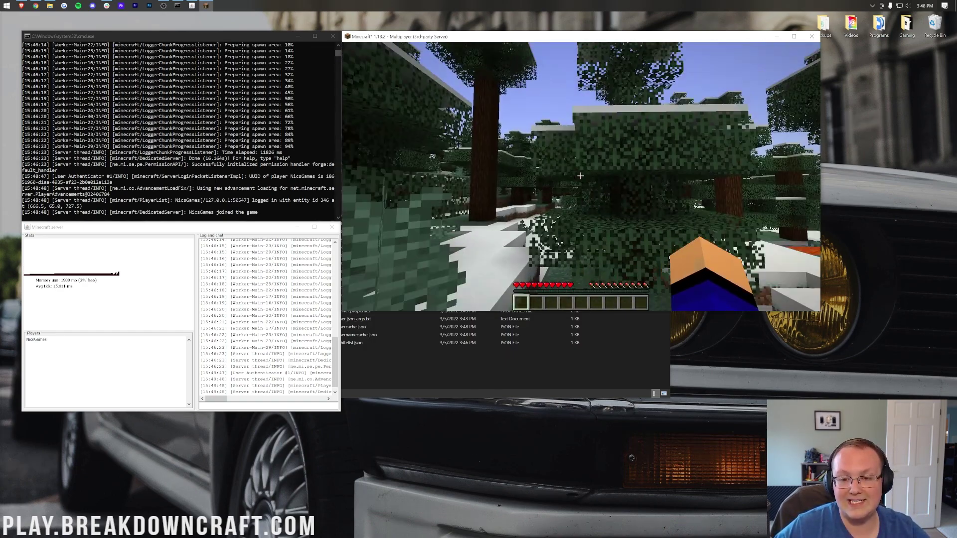
key("F3")
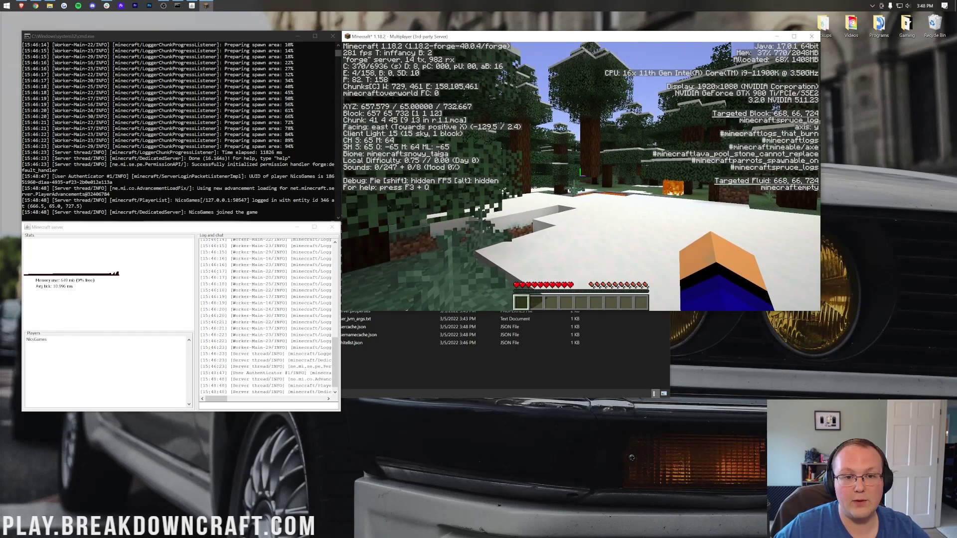
key("t")
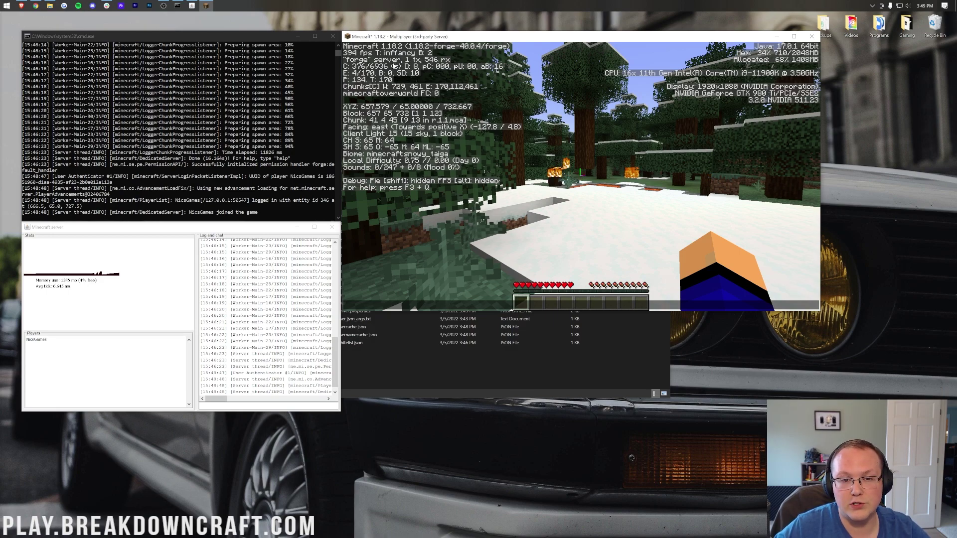
key("Escape")
key("F3")
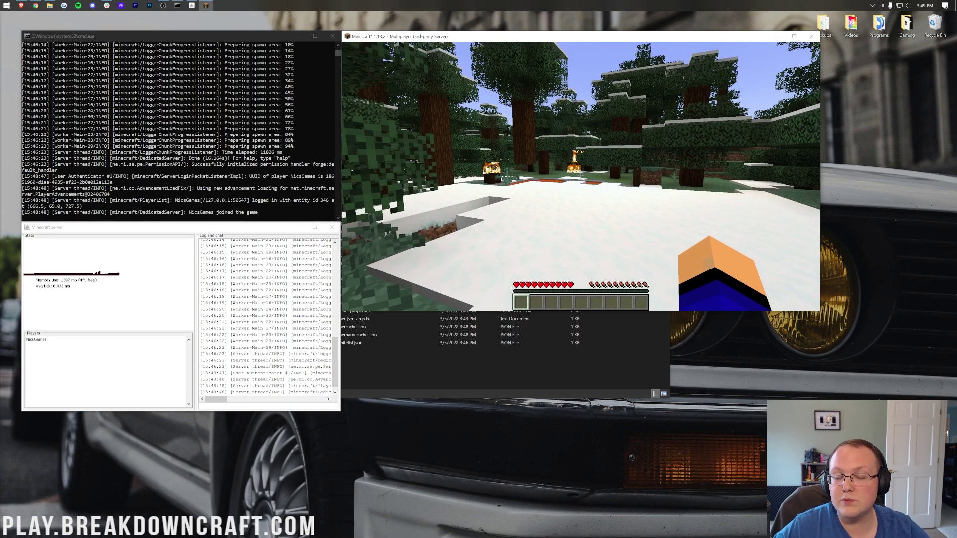
- Walk across the snow to the lava pool and look around the spawn area to try out the server world
key("w")
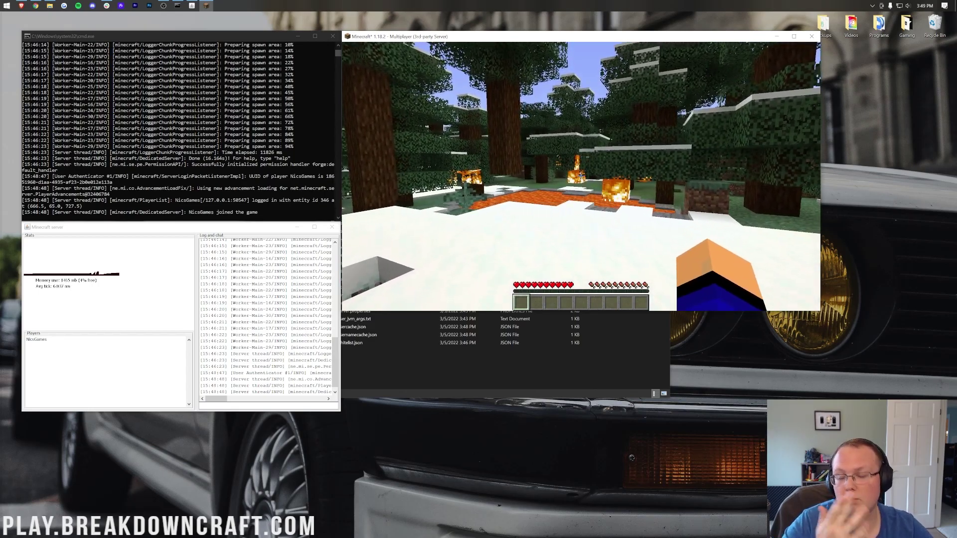
key("w")
key("w")
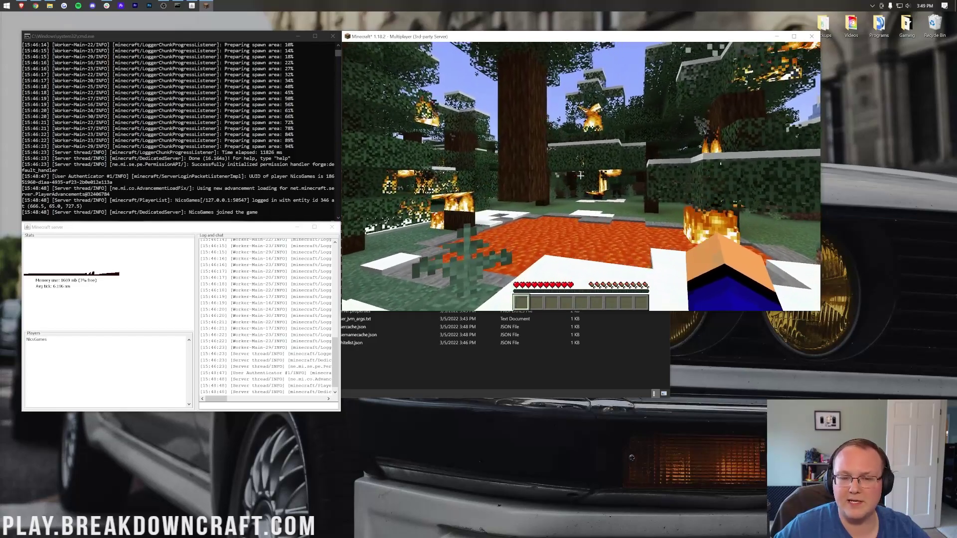
key("w")
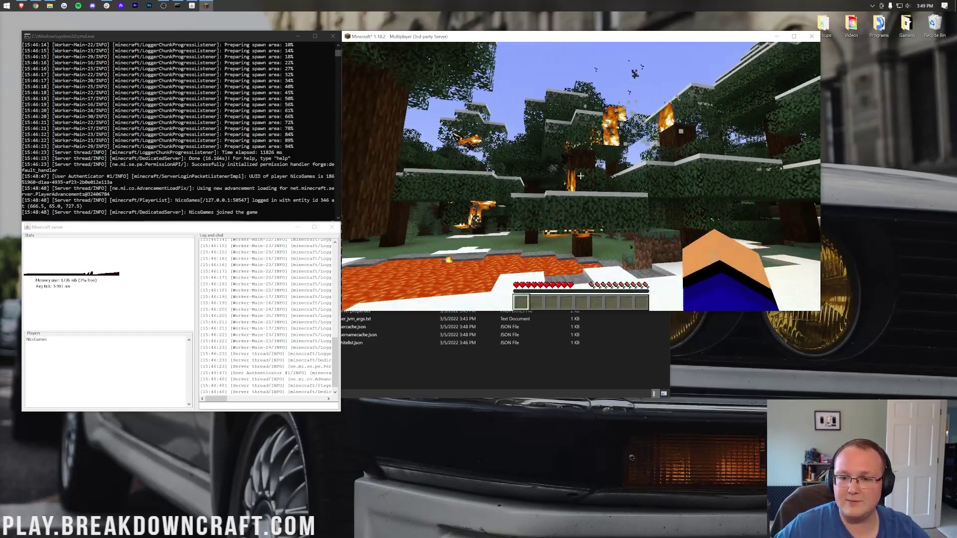
key("w")
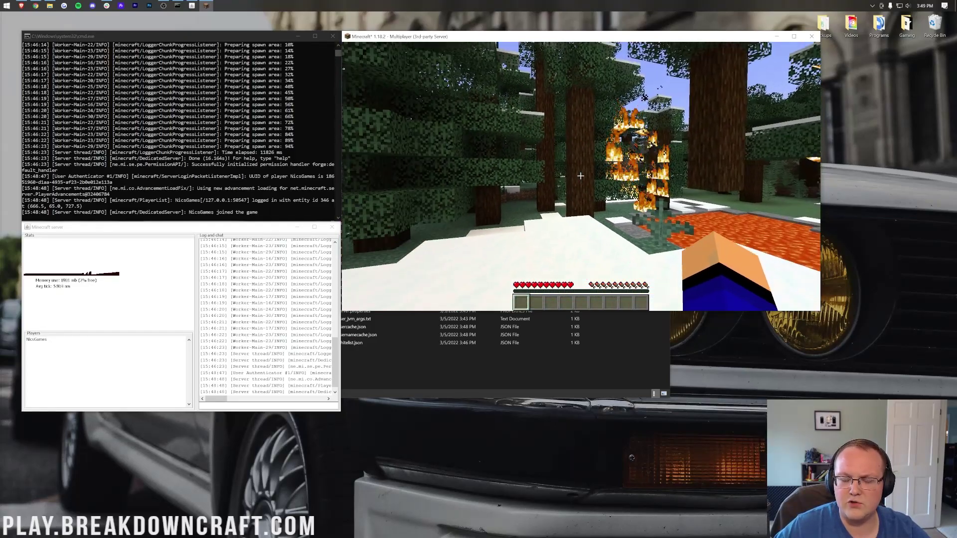
key("w")
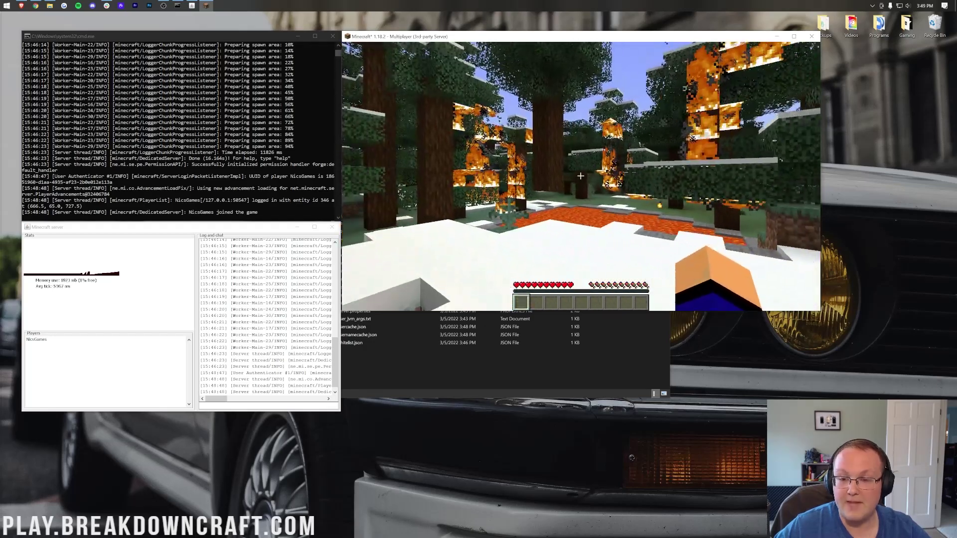
- Disconnect from the server and close the Minecraft game
key("Escape")
left_click(582, 193)
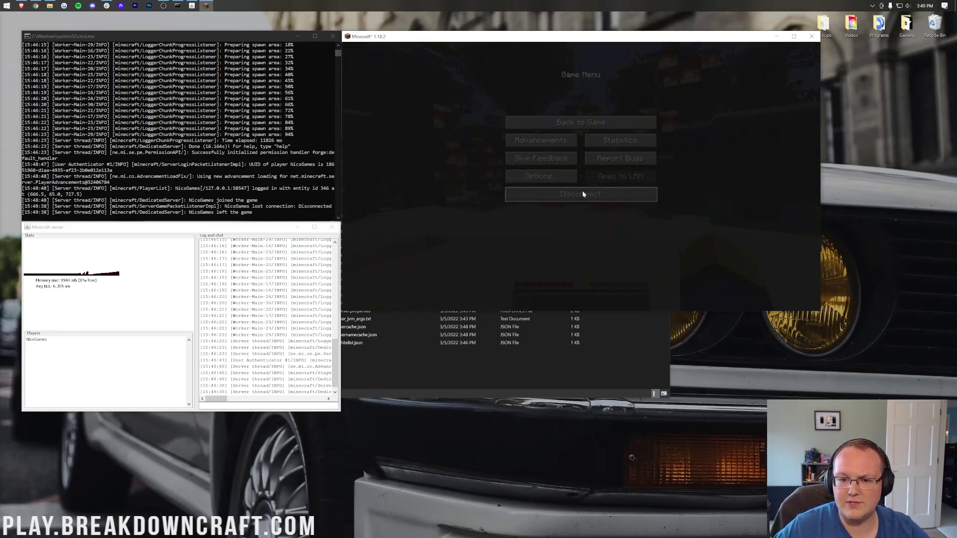
left_click(812, 36)
- Shut down the server by running the stop command in its console, and close the server folder window
left_click(186, 188)
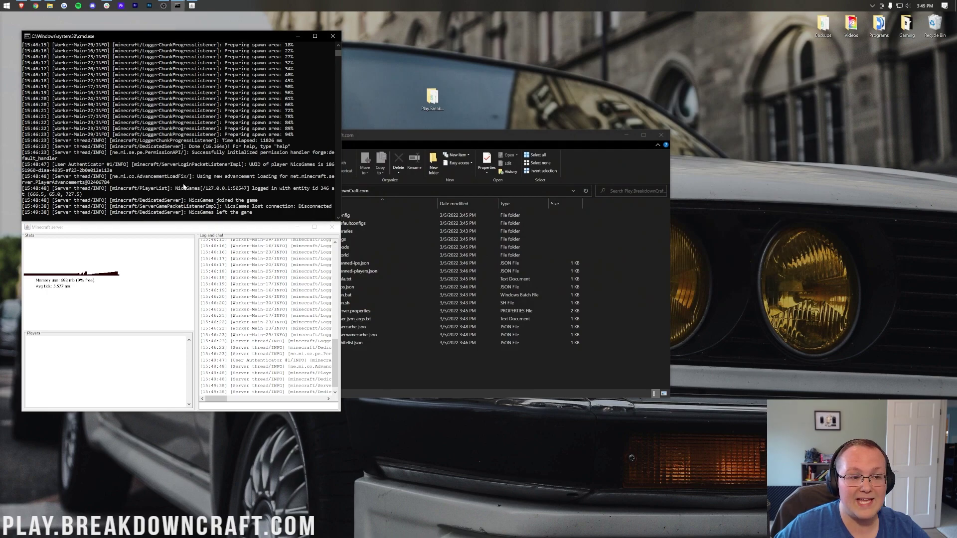
left_click(78, 218)
left_click(172, 189)
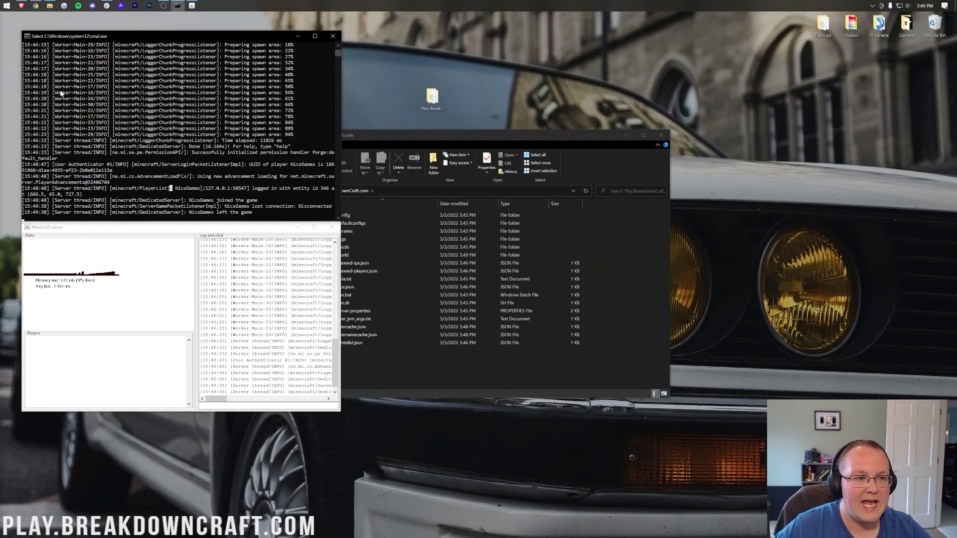
key("alt+Tab")
left_click(31, 217)
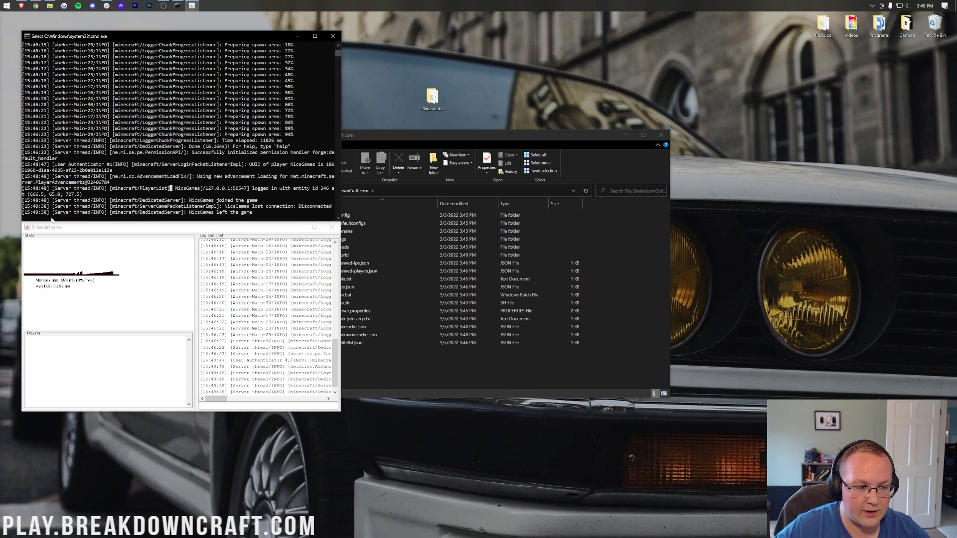
type("st")
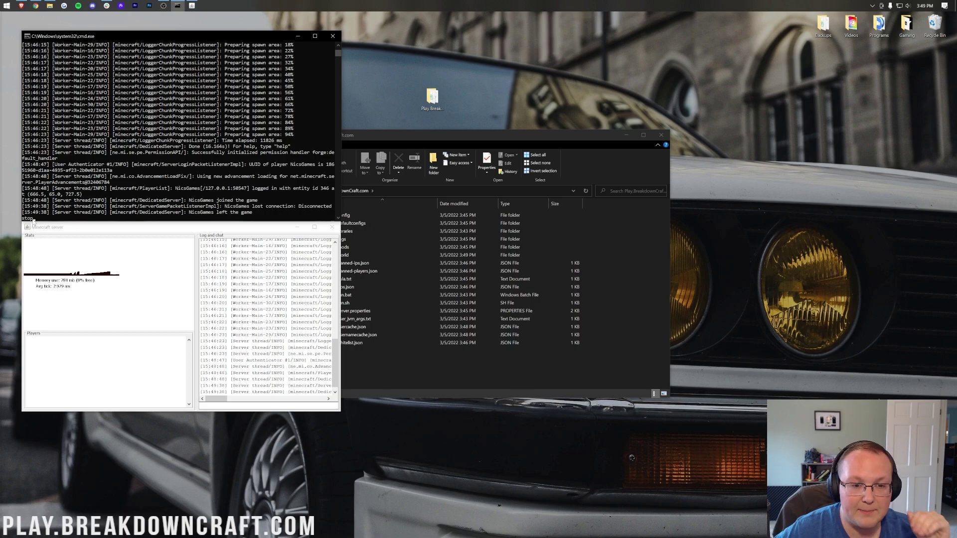
type("op")
key("Return")
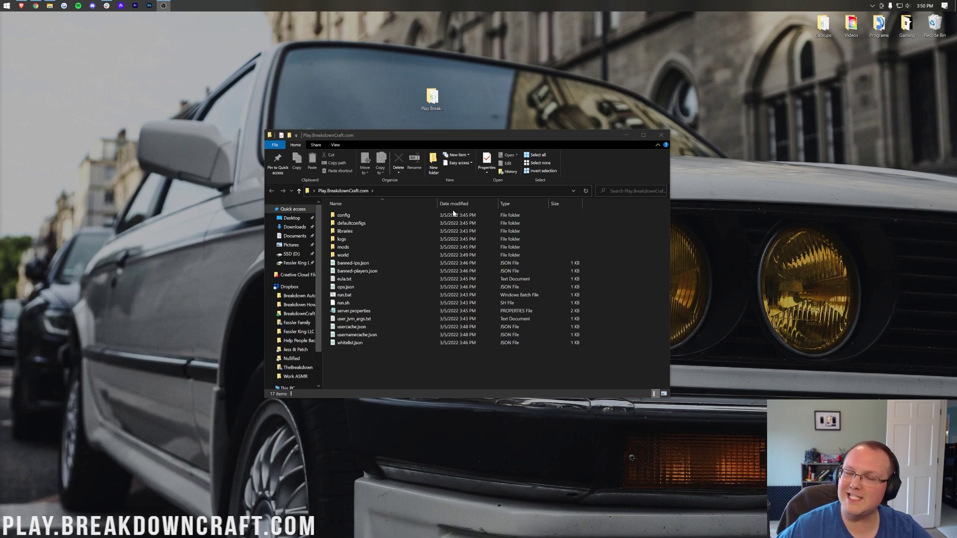
left_click(662, 134)
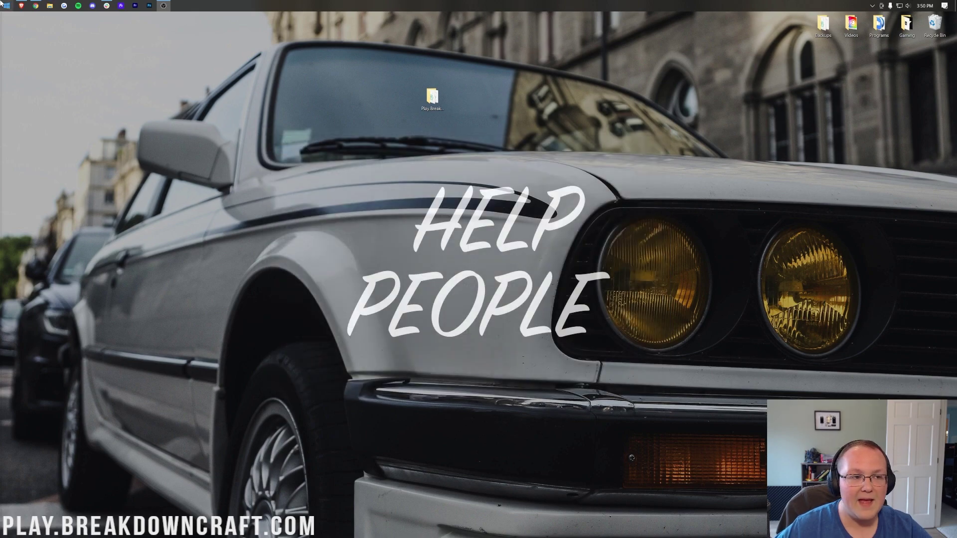
- Open a Command Prompt window
left_click(3, 4)
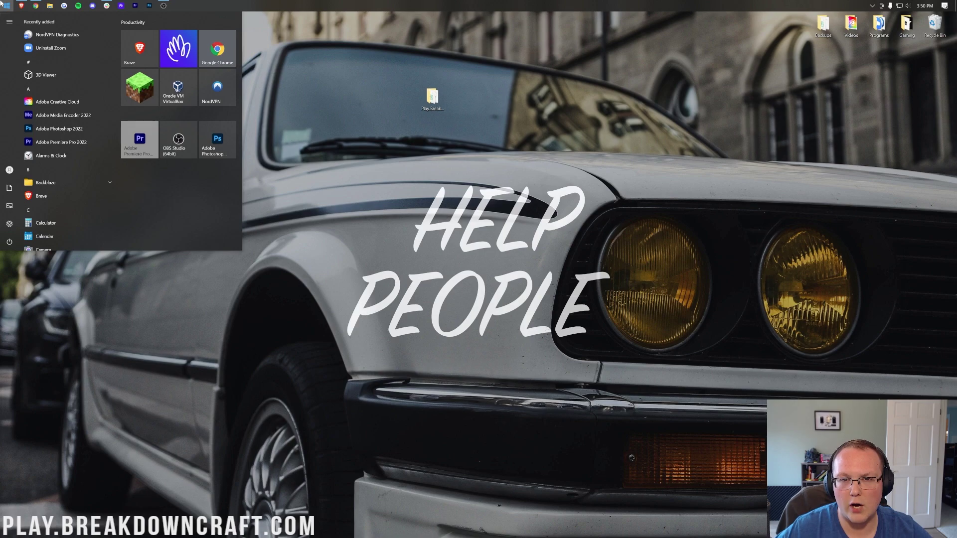
type("cmd")
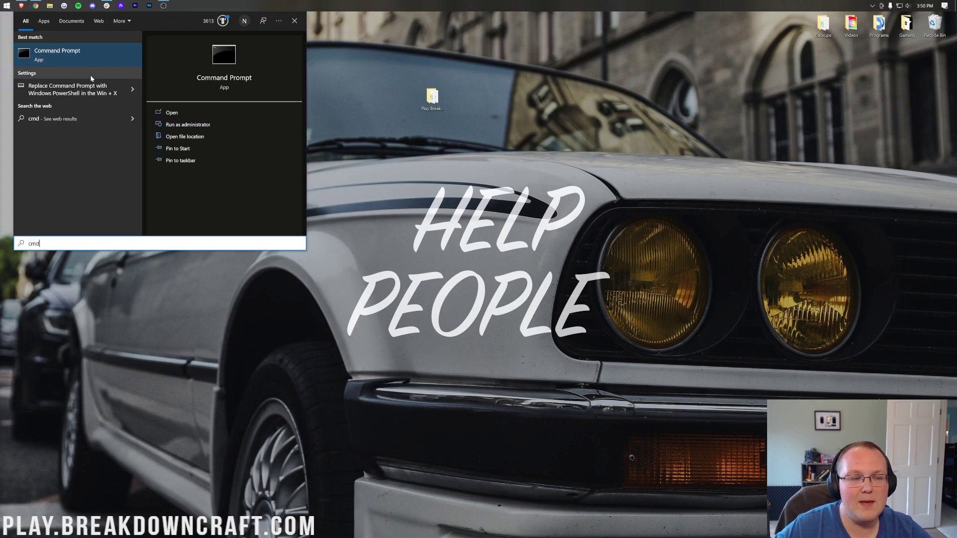
left_click(57, 63)
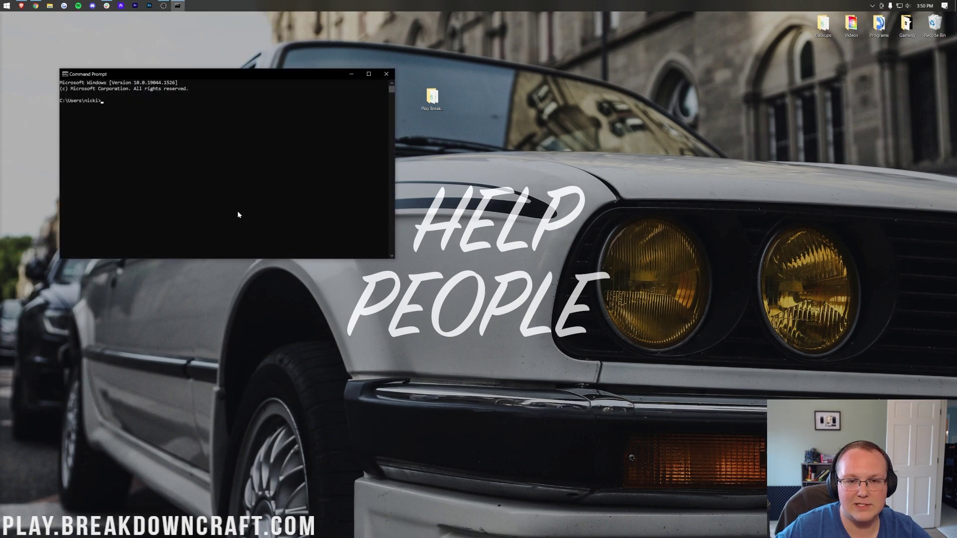
left_click(6, 5)
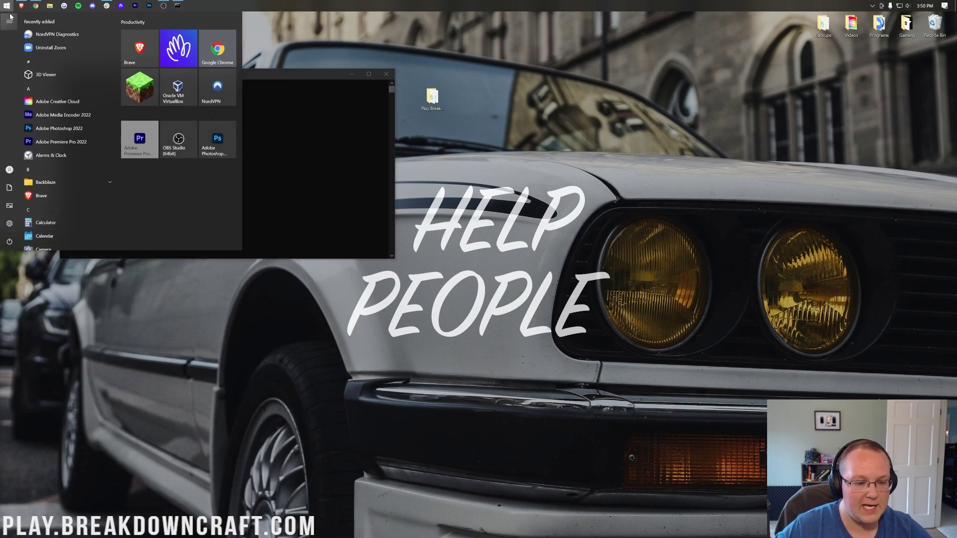
type("cmd")
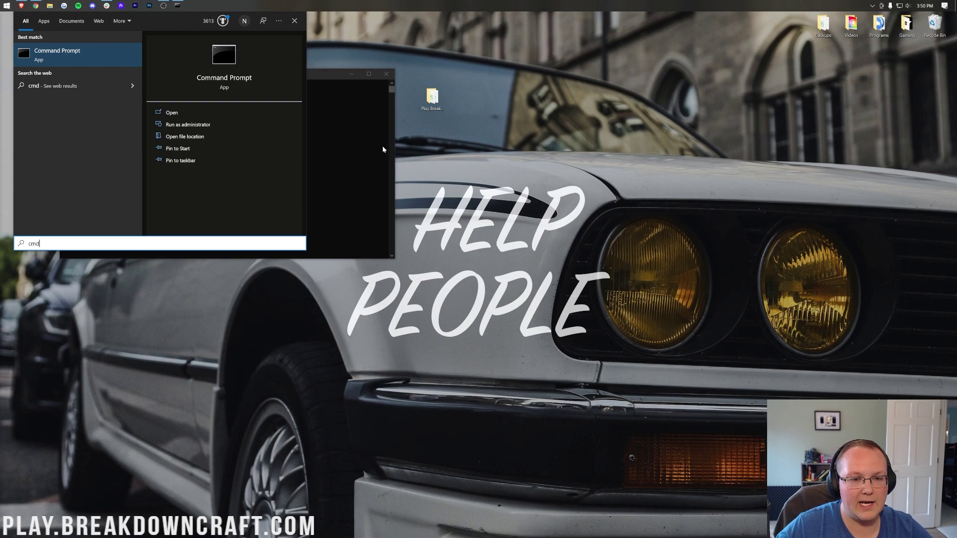
left_click(382, 146)
- Run ipconfig in the Command Prompt to list the computer's network addresses
left_click(246, 114)
key("Escape")
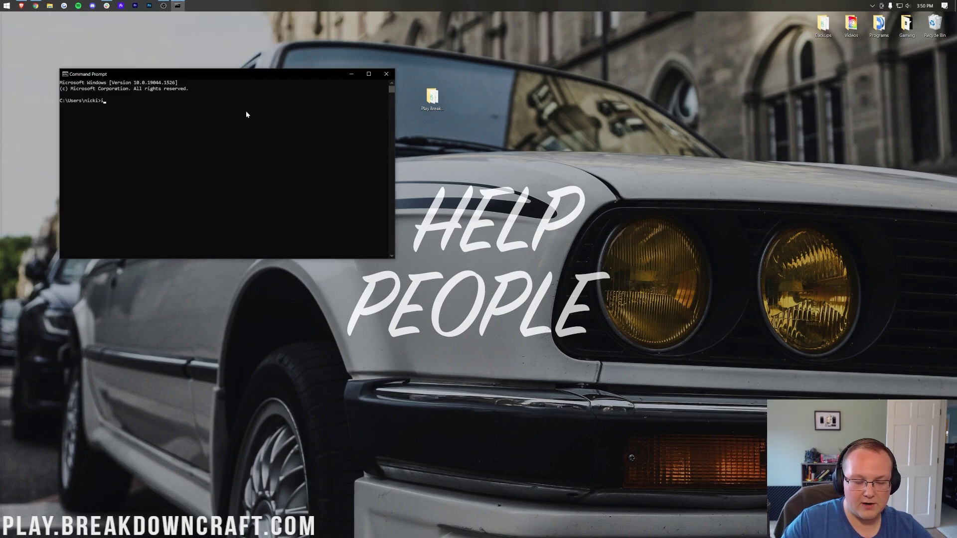
type("ipconfig")
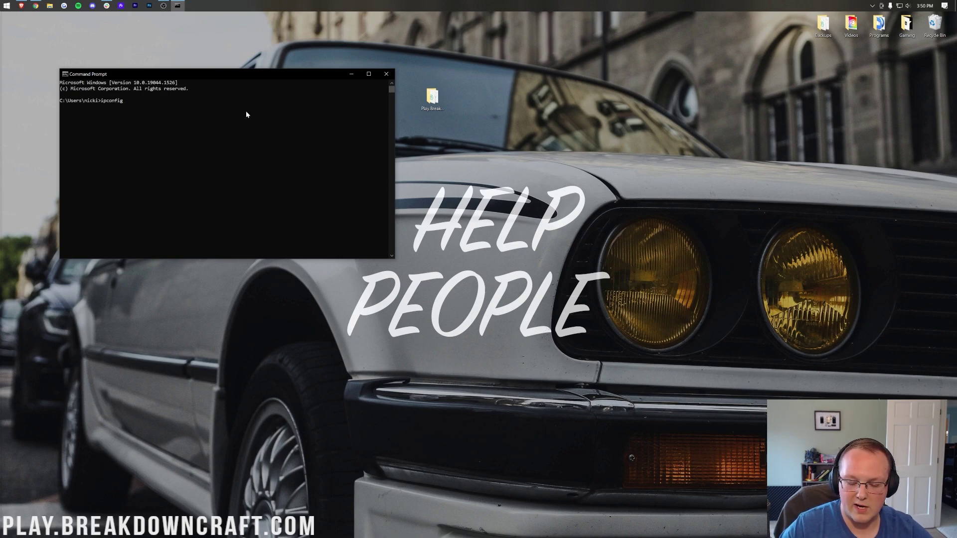
key("Return")
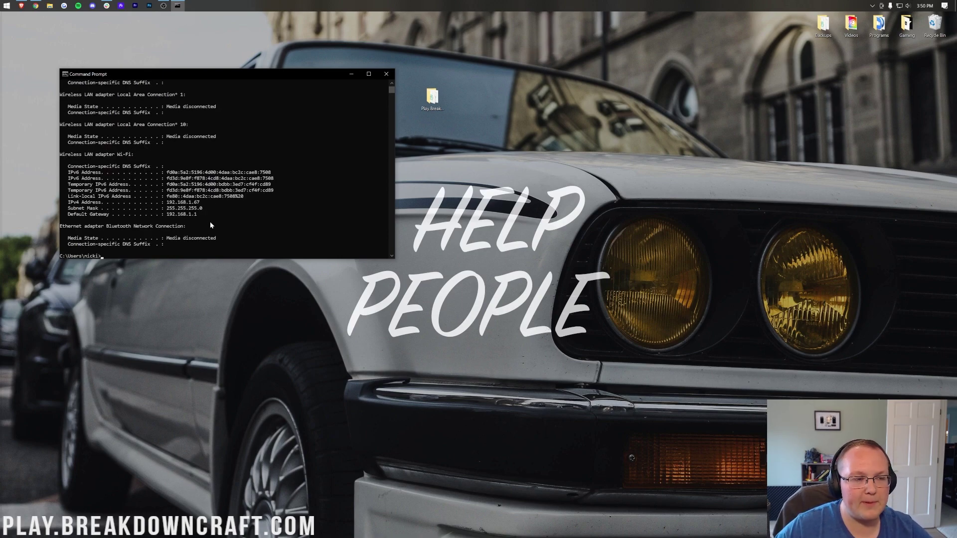
- Open an empty Notepad document and place its window beside the ipconfig results
left_click(7, 5)
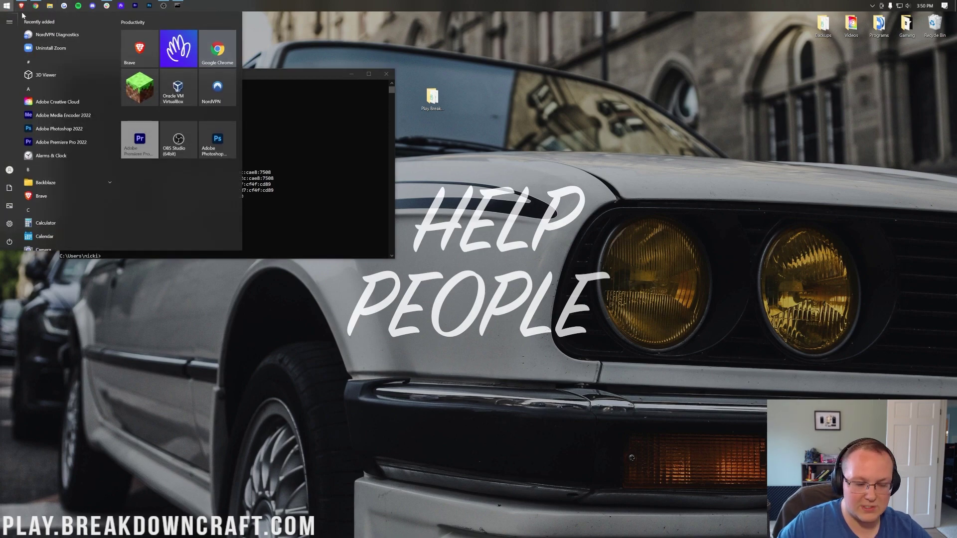
type("notepad")
key("Return")
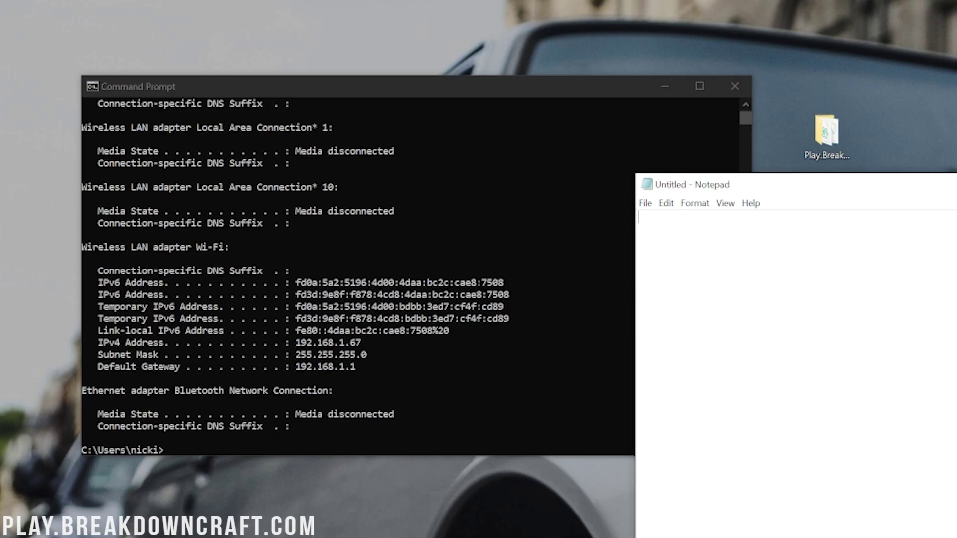
left_click_drag(764, 191, 661, 185)
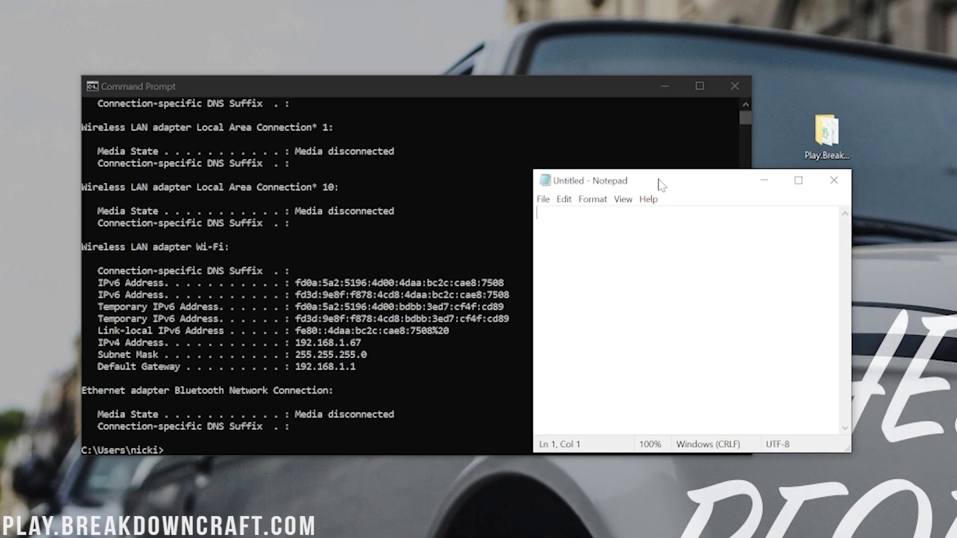
- Write the labels "IPv4:" and "Default Gateway:" in the note, separated by an empty line
type("IPv4")
key("Return")
key("Return")
type("Default gate")
key("BackSpace")
key("BackSpace")
key("BackSpace")
key("BackSpace")
type("Geateway:")
key("Up")
type("1")
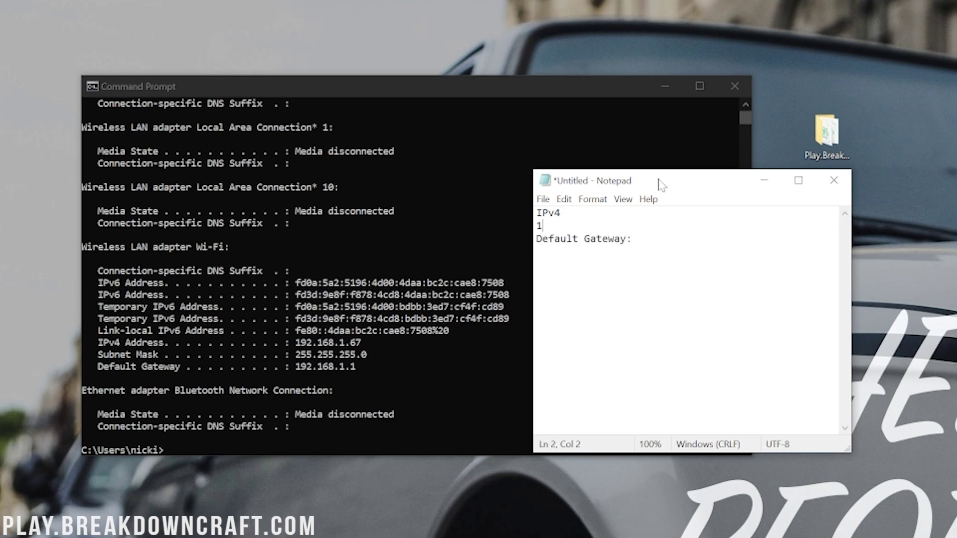
key("BackSpace")
key("Up")
type(":")
key("Down")
key("Down")
key("End")
- Enter 192.168.1.67 after the IPv4 label in the note
left_click(572, 214)
type("192.168.")
left_click(537, 225)
left_click(620, 214)
type("1.67")
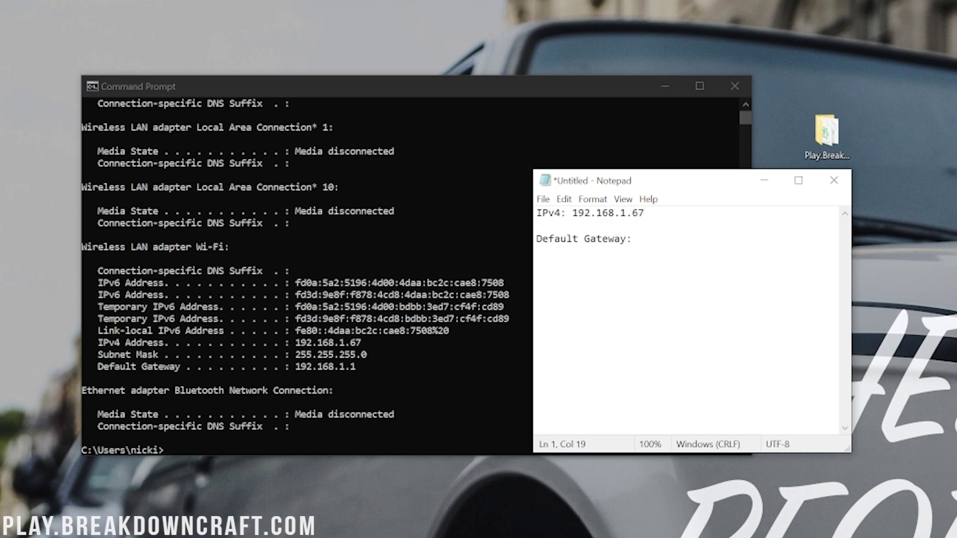
- Enter 192.168.1.1 after the Default Gateway label, keeping it on the same line
left_click_drag(662, 213, 524, 211)
left_click(639, 239)
type("192.")
key("Return")
type("168")
key("BackSpace")
key("BackSpace")
key("BackSpace")
key("BackSpace")
type("168.1.1")
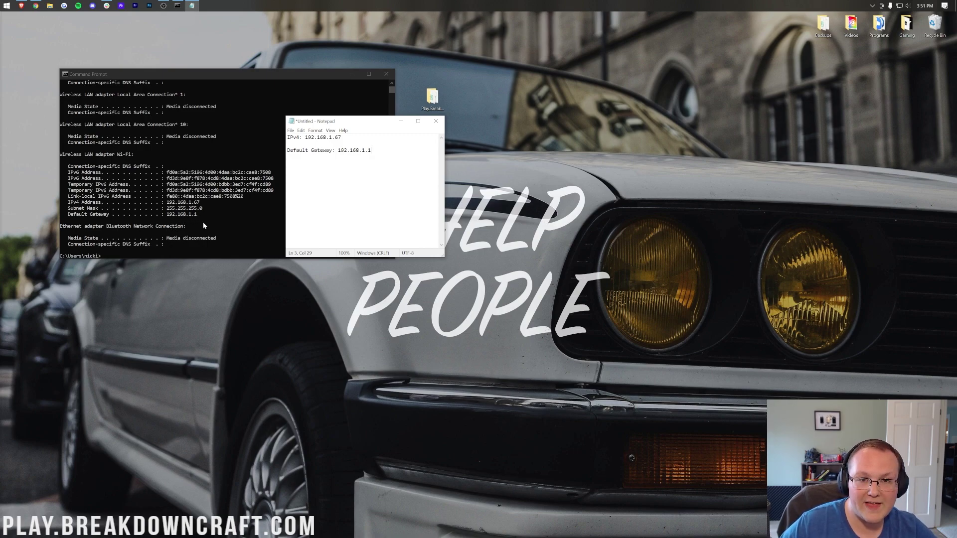
key("shift+Left")
key("shift+Left")
key("shift+Left")
key("shift+Left")
key("shift+Left")
key("shift+Left")
key("shift+Left")
key("shift+Left")
key("shift+Left")
key("shift+Left")
key("shift+Left")
key("Left")
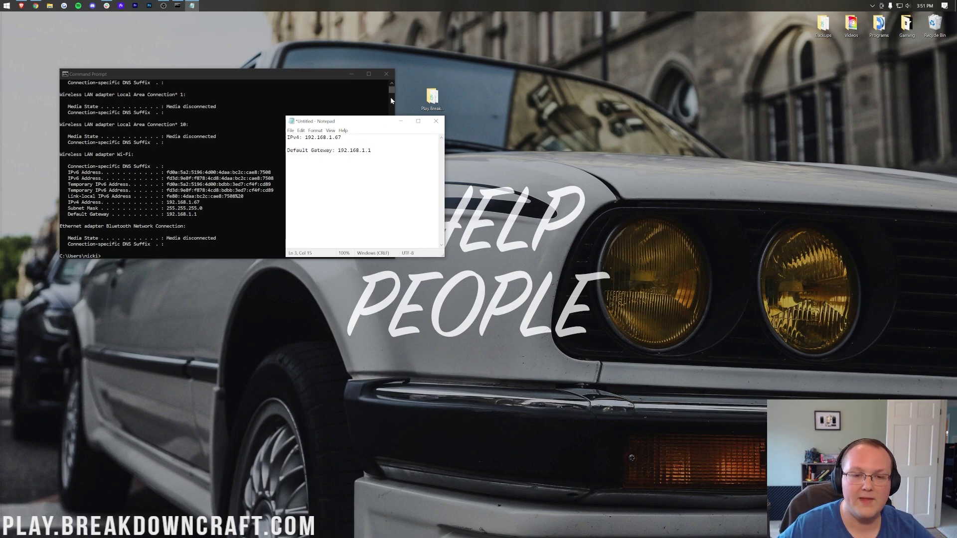
- Close the Command Prompt, and load the default gateway address copied from the note in Chrome's empty tab
left_click(387, 74)
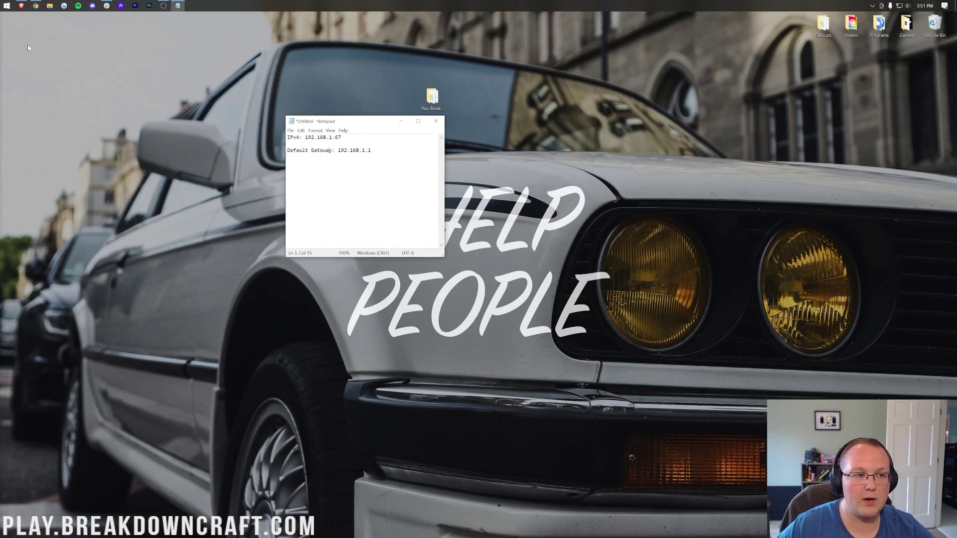
left_click(36, 6)
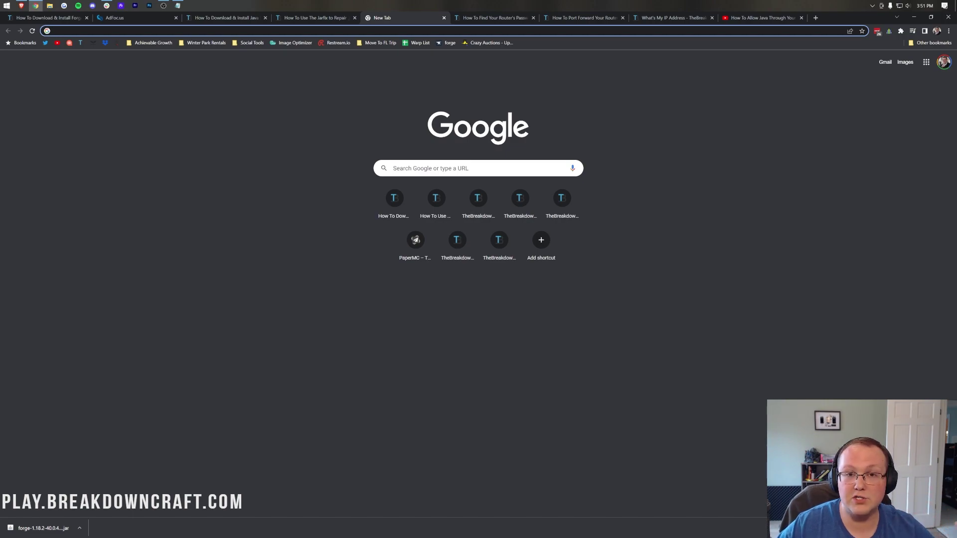
left_click(178, 5)
left_click_drag(372, 150, 337, 150)
key("ctrl+c")
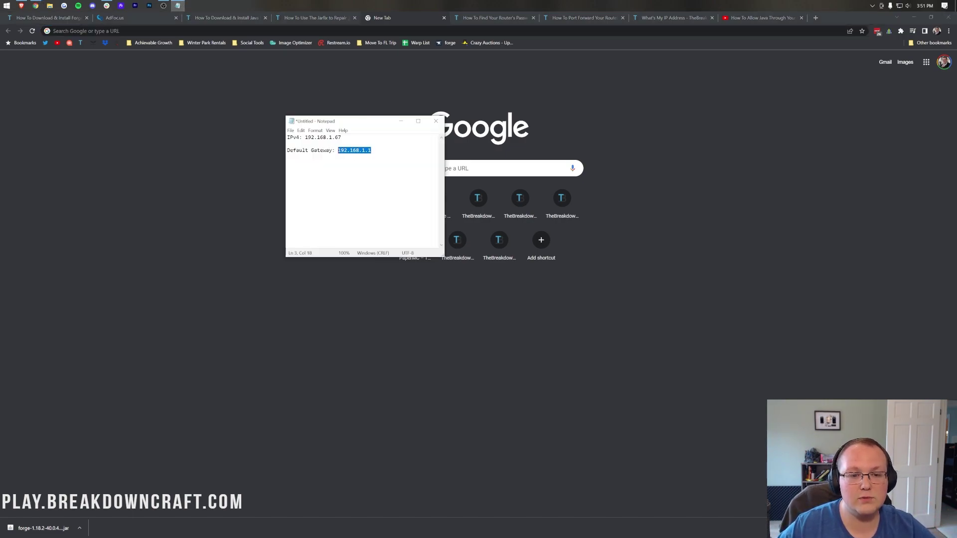
left_click(291, 30)
key("ctrl+v")
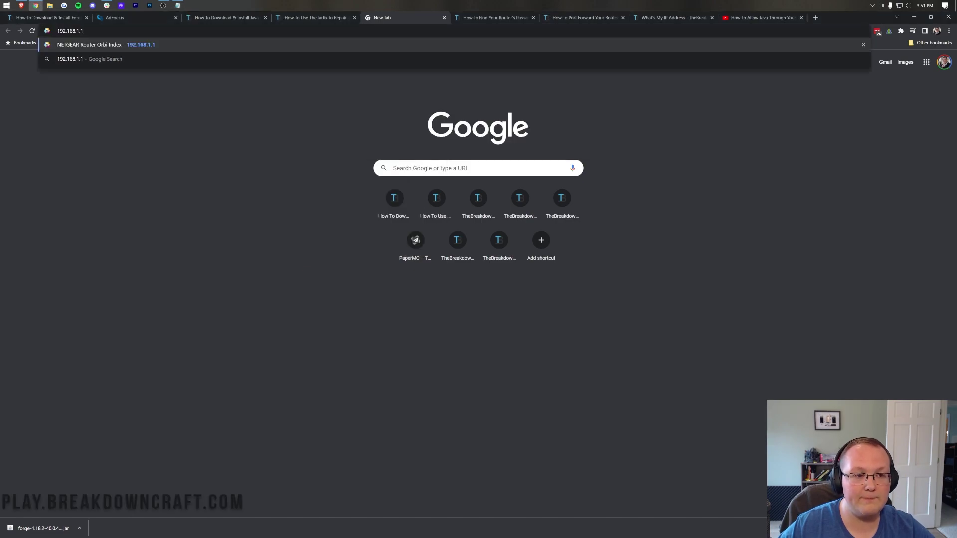
key("Return")
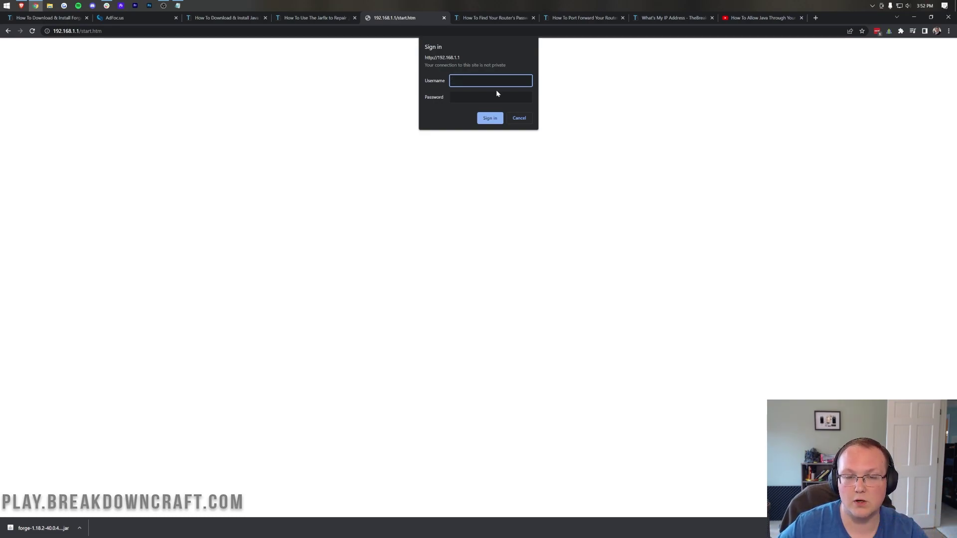
- Review the guides on finding a router's password and on port forwarding, returning to the router's page
left_click(496, 19)
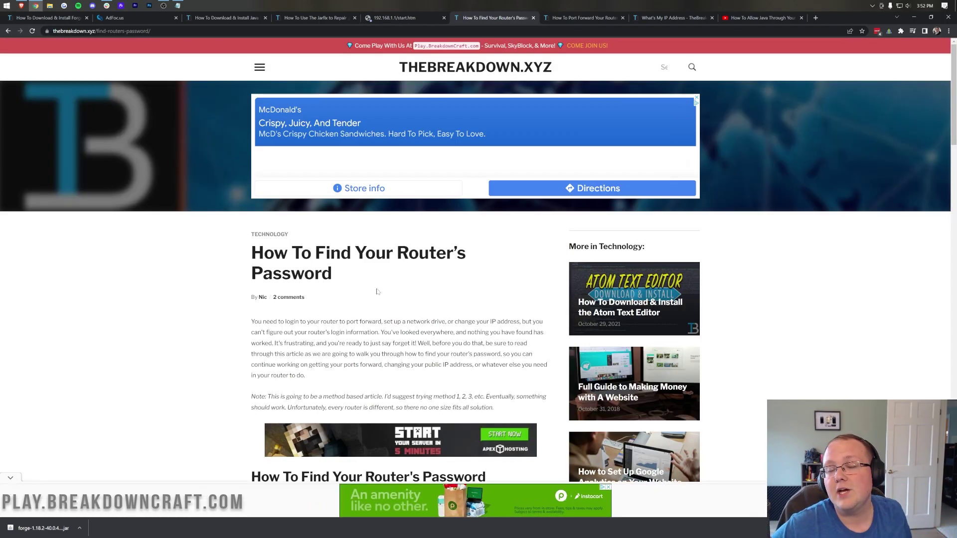
scroll(384, 301, "down", 4)
scroll(249, 230, "down", 11)
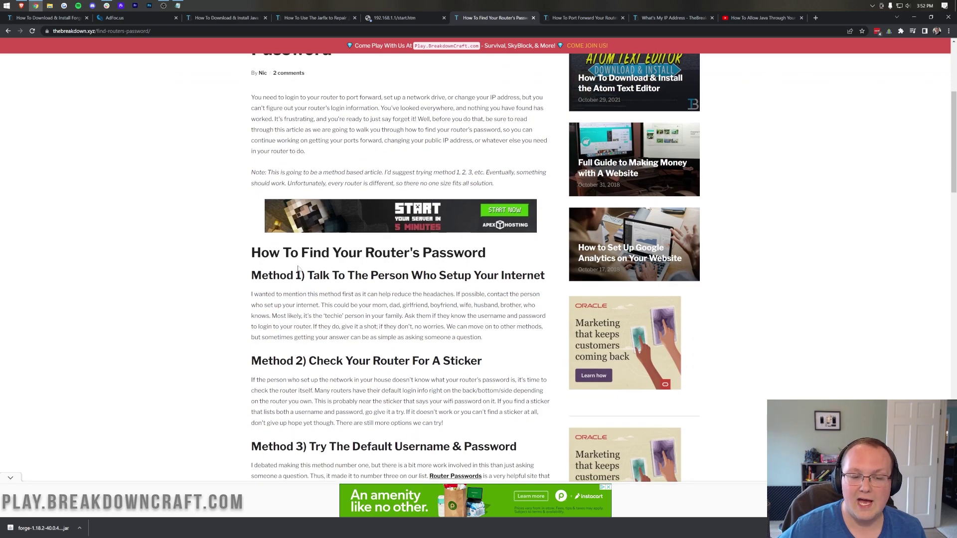
left_click_drag(248, 217, 374, 218)
left_click(374, 218)
scroll(374, 218, "up", 4)
left_click_drag(526, 187, 234, 182)
left_click(233, 182)
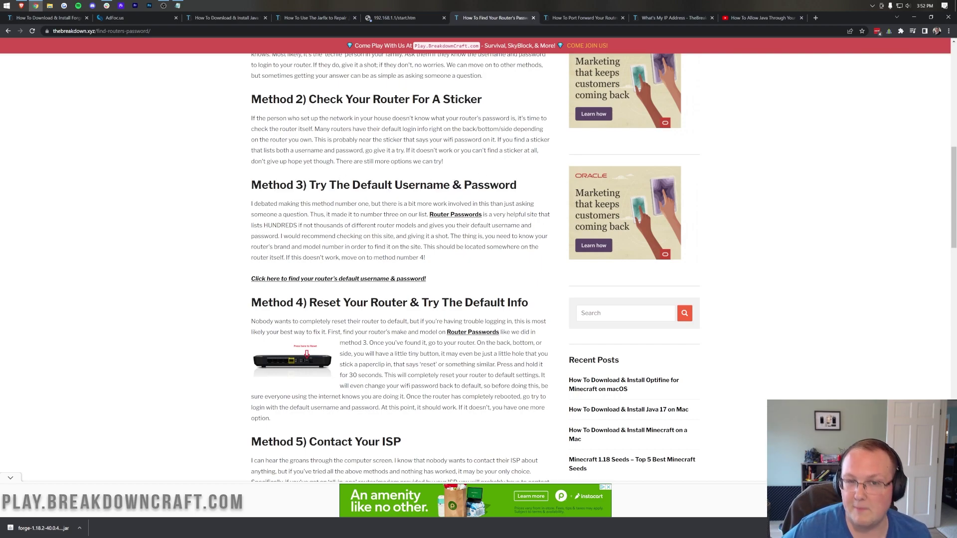
left_click(384, 22)
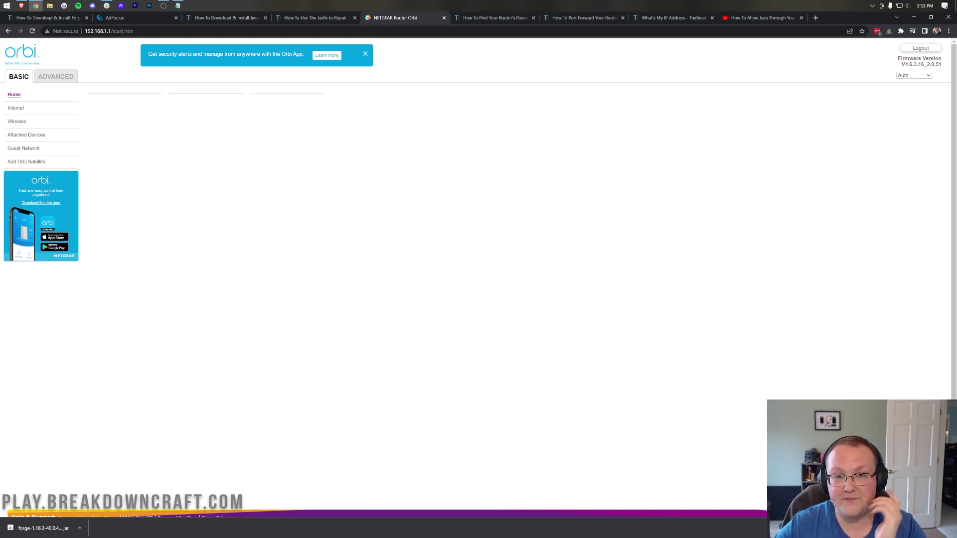
left_click(572, 19)
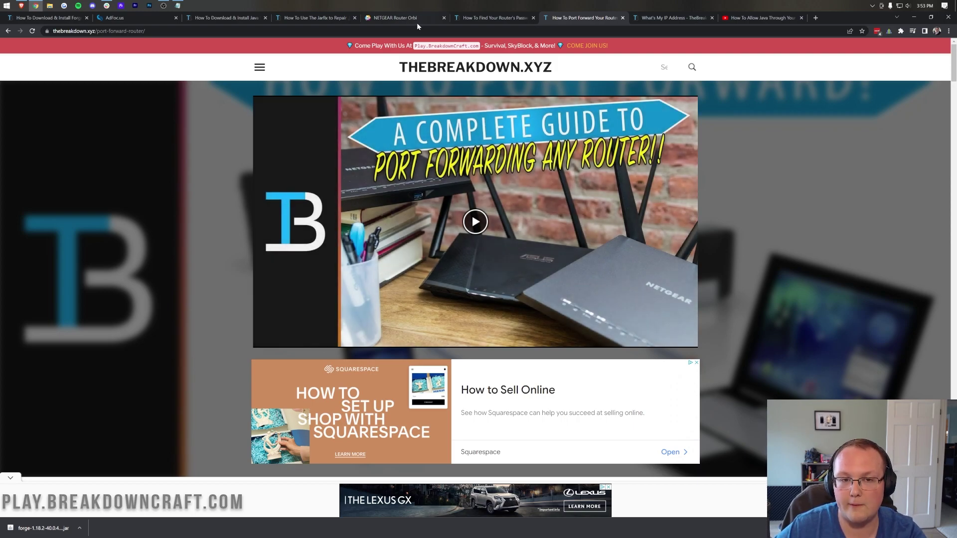
left_click(390, 18)
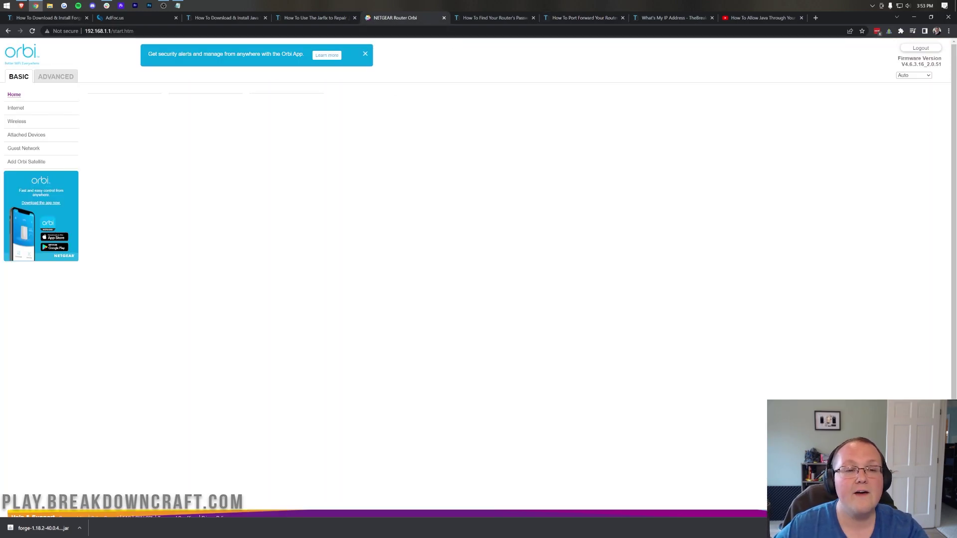
- Open the router's advanced Port Forwarding / Port Triggering settings and delete the existing Minecraft Java service
left_click(52, 78)
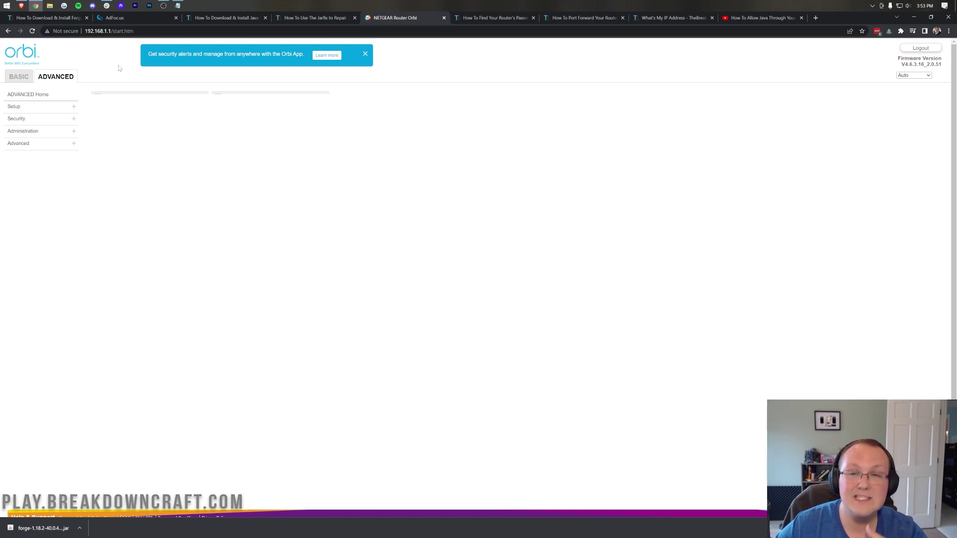
left_click(63, 144)
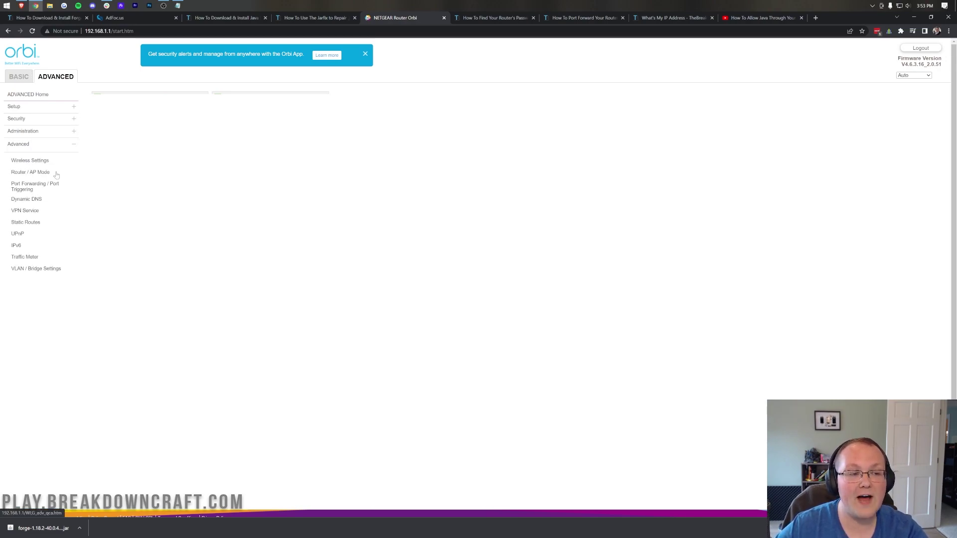
left_click(39, 189)
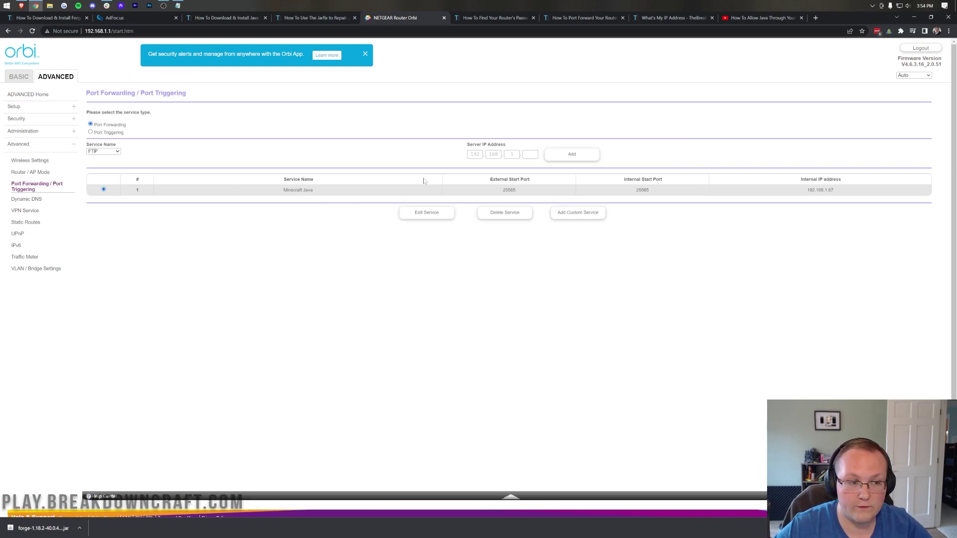
left_click(497, 213)
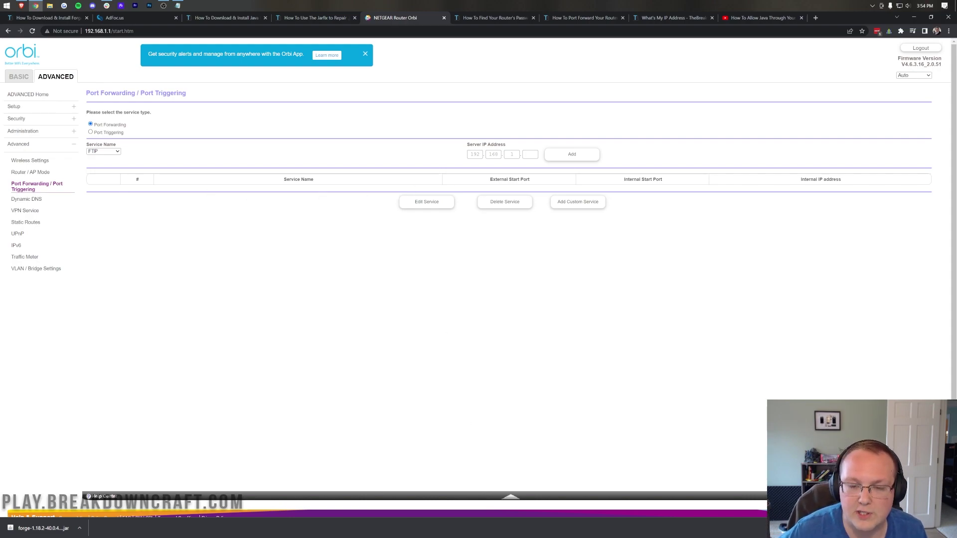
- Start a new custom port forwarding service named Minecraft with the TCP/UDP protocol
left_click(578, 202)
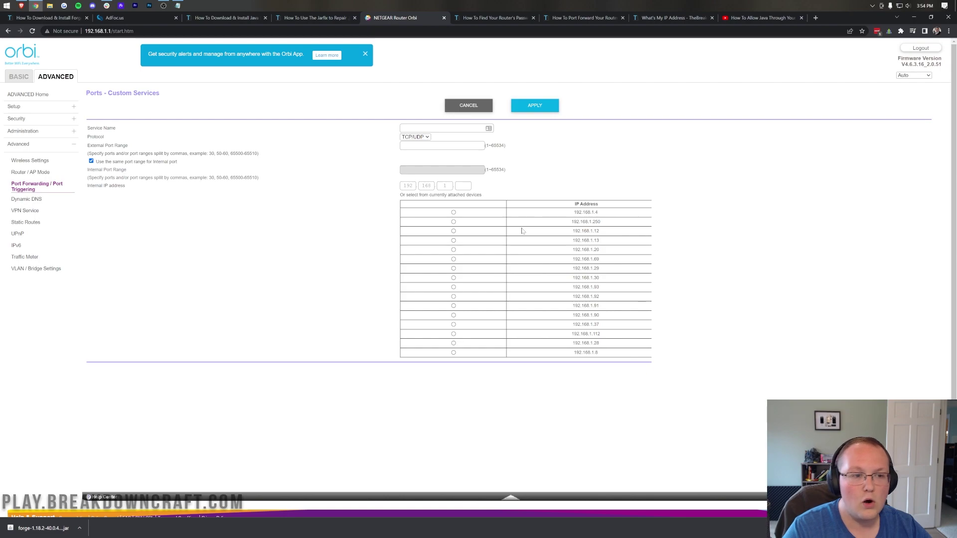
left_click(484, 128)
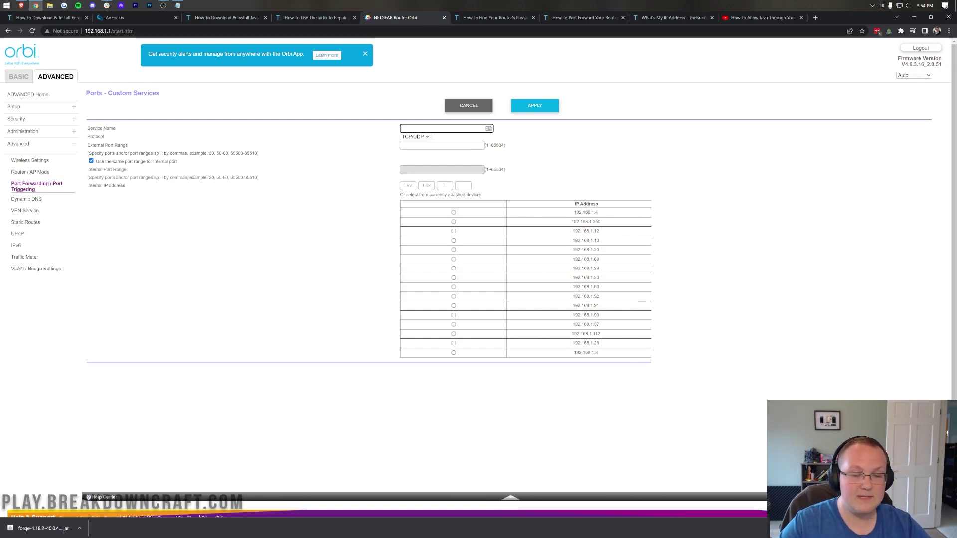
type("Minecraft")
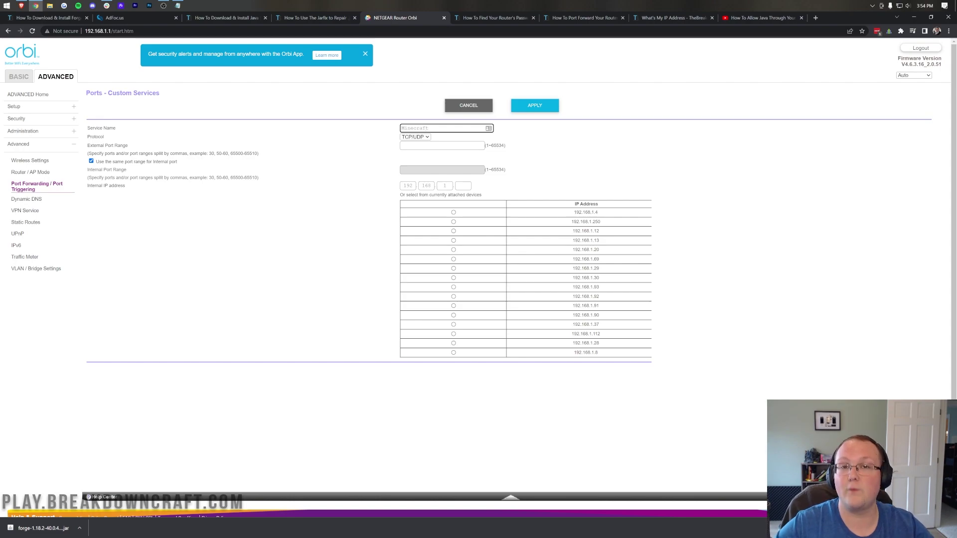
left_click(426, 138)
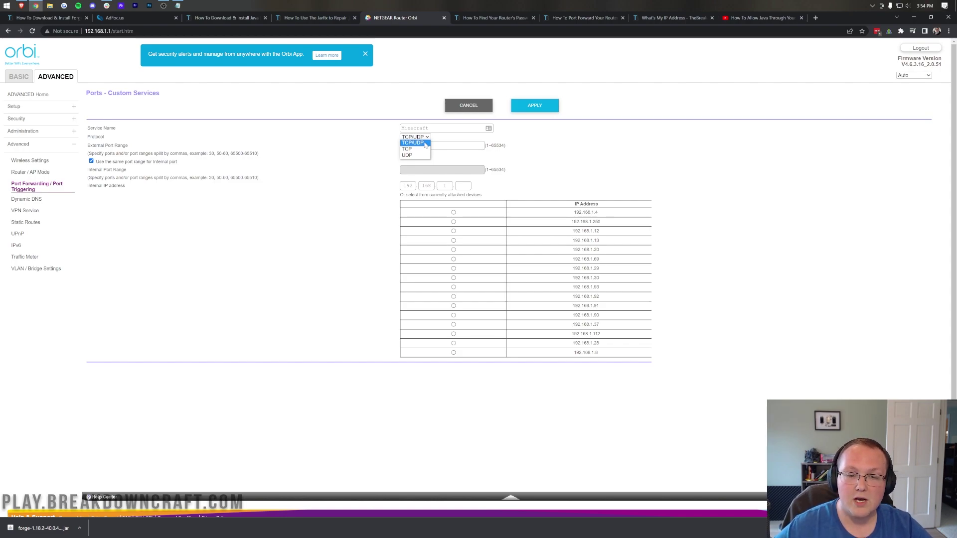
left_click(413, 143)
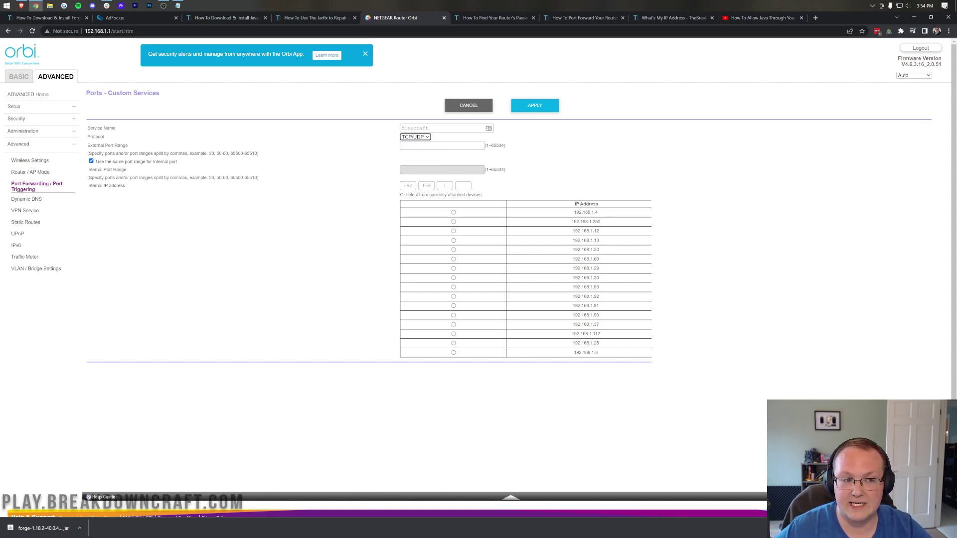
- Set the service's external port range to 25565, use the same internal port, and keep TCP/UDP as the protocol
left_click(442, 145)
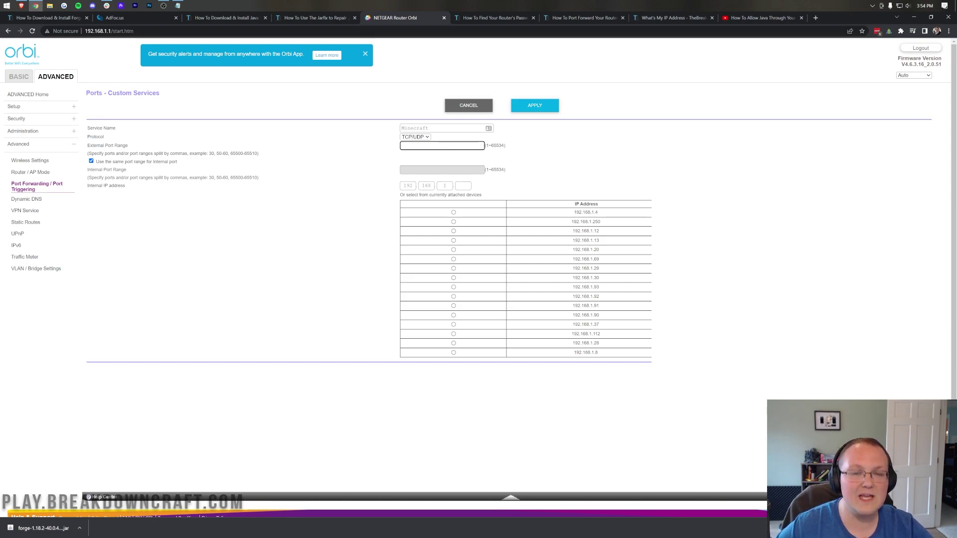
type("25565")
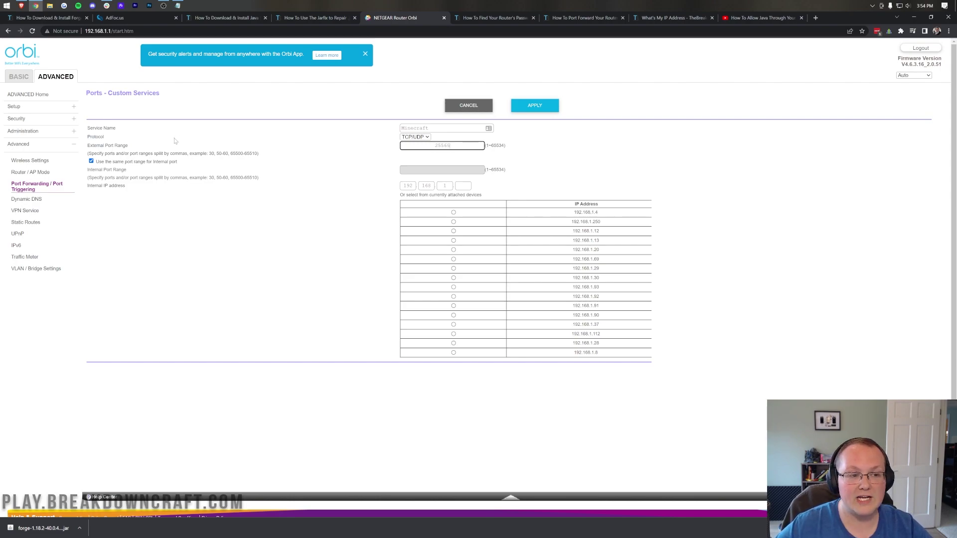
left_click_drag(434, 145, 450, 145)
left_click(202, 171)
left_click_drag(423, 170, 470, 171)
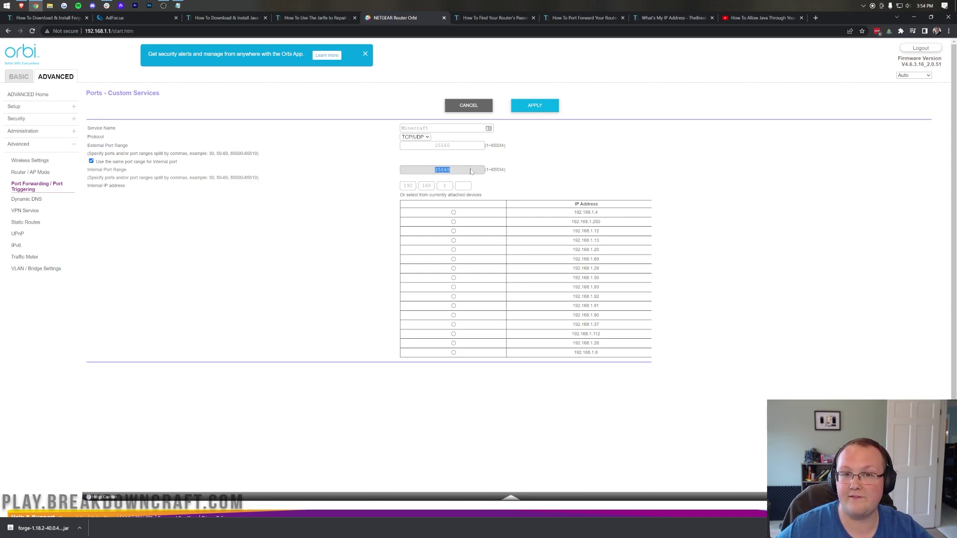
left_click(471, 171)
left_click(421, 137)
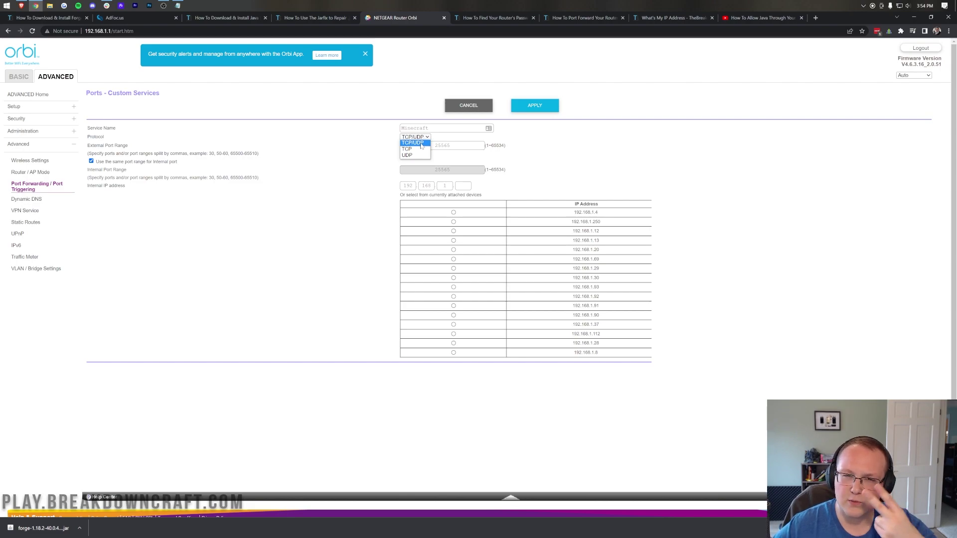
left_click(421, 144)
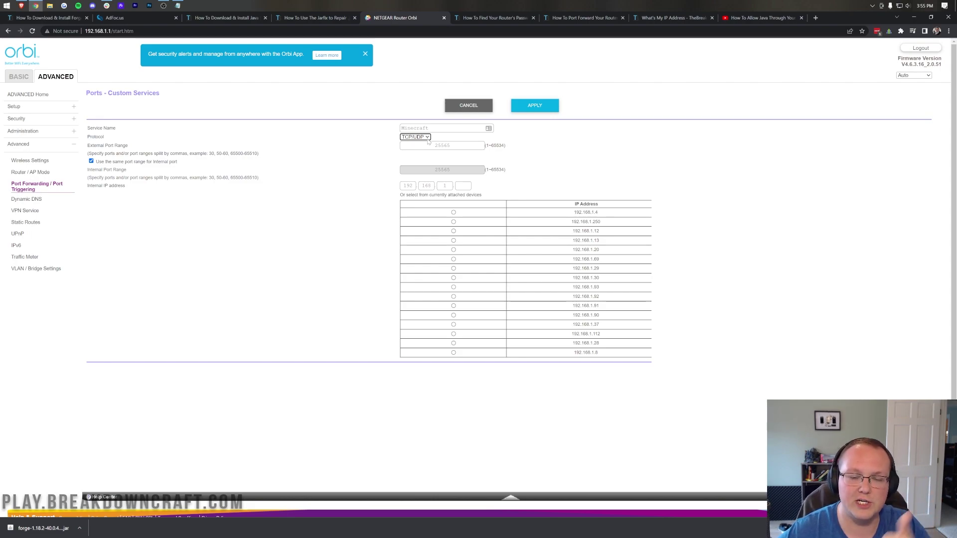
left_click(175, 191)
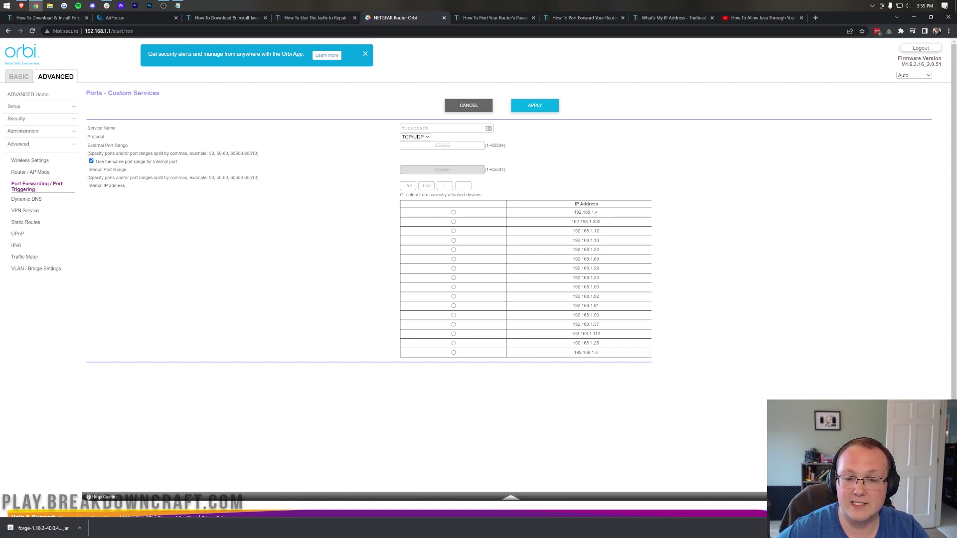
- Check the IPv4 address in the note, set the service's internal IP address to 192.168.1.67, and apply the service
left_click(178, 5)
double_click(338, 137)
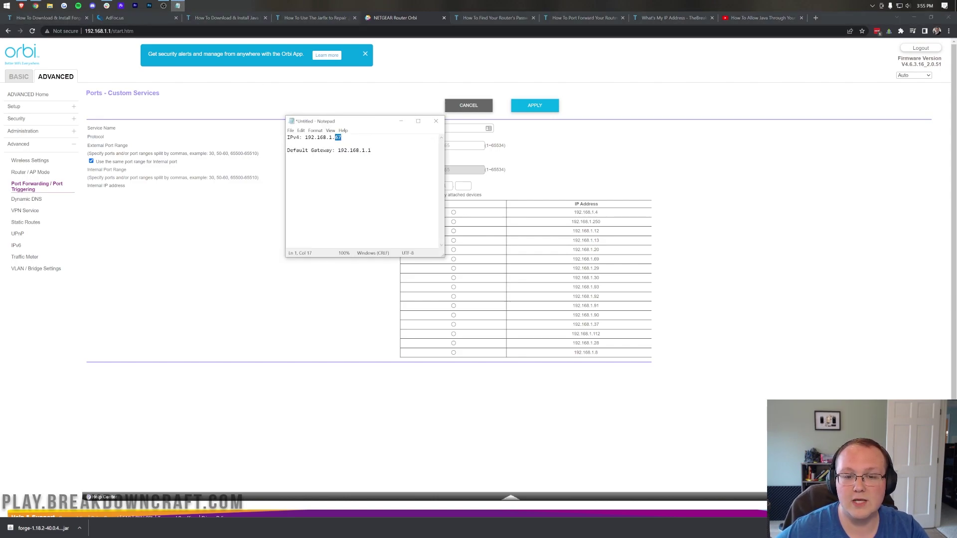
key("alt+Tab")
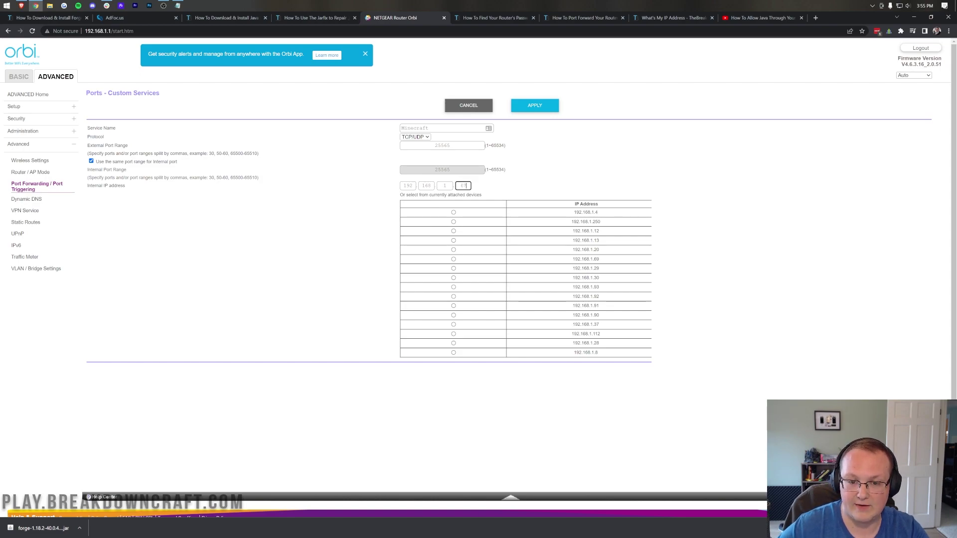
left_click(544, 182)
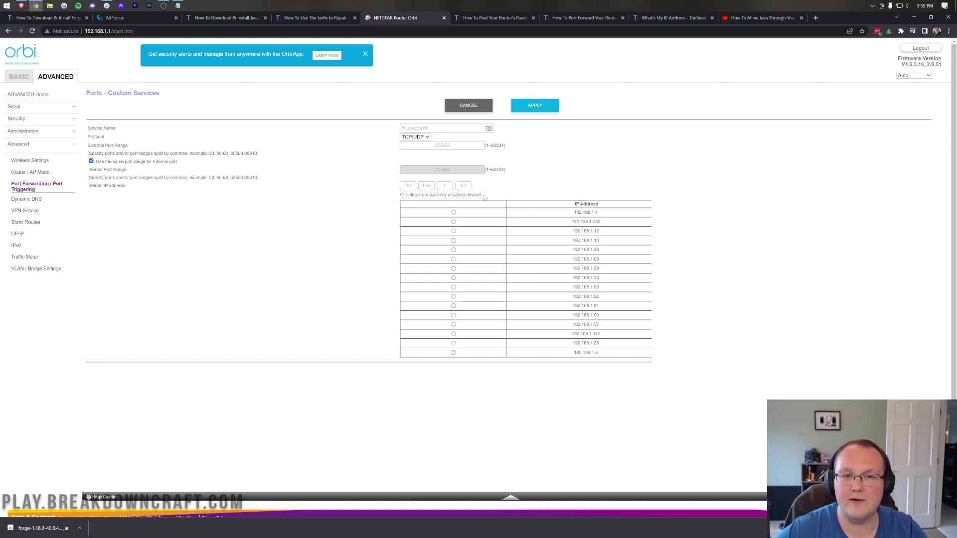
left_click(534, 108)
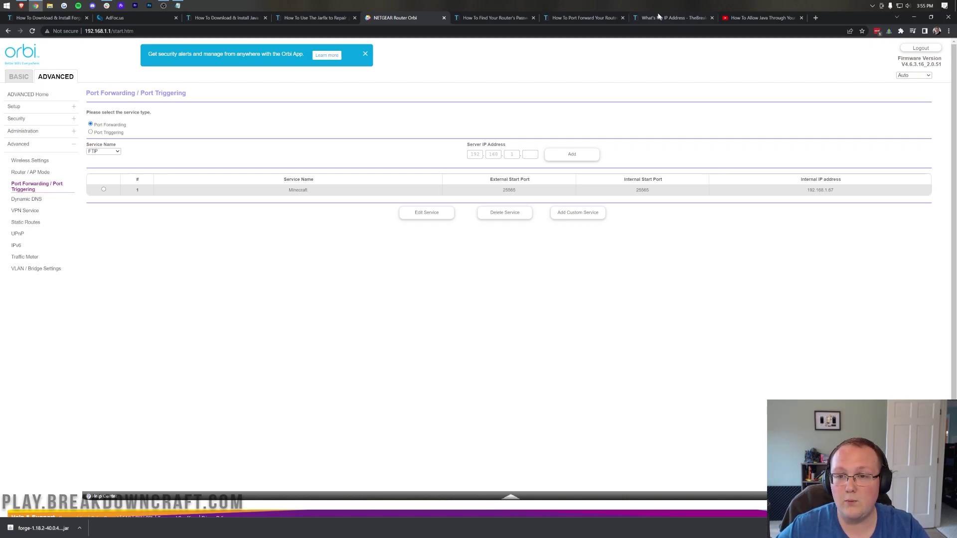
- Look up the public IP address on the What's My IP Address page, and return to the router's port forwarding list
left_click(672, 18)
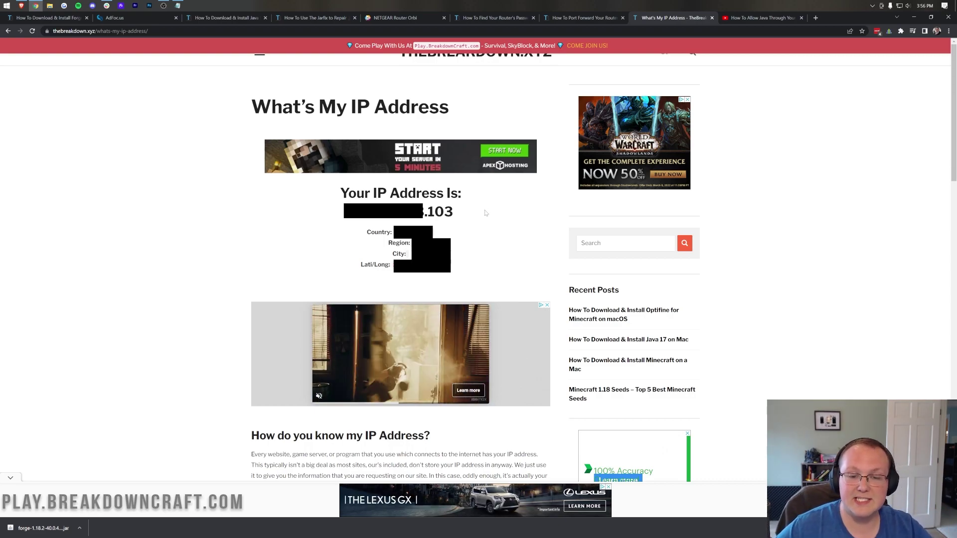
left_click_drag(453, 211, 427, 211)
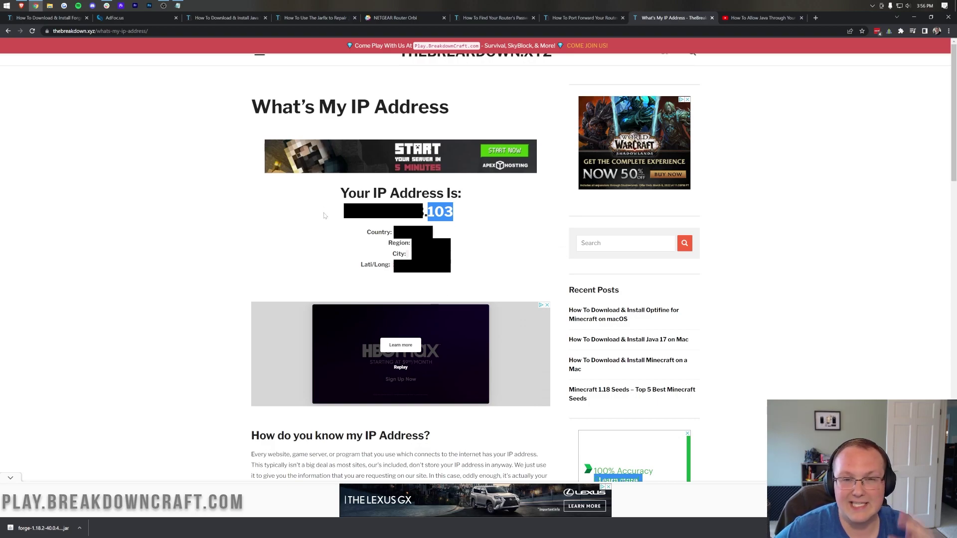
left_click_drag(343, 212, 458, 211)
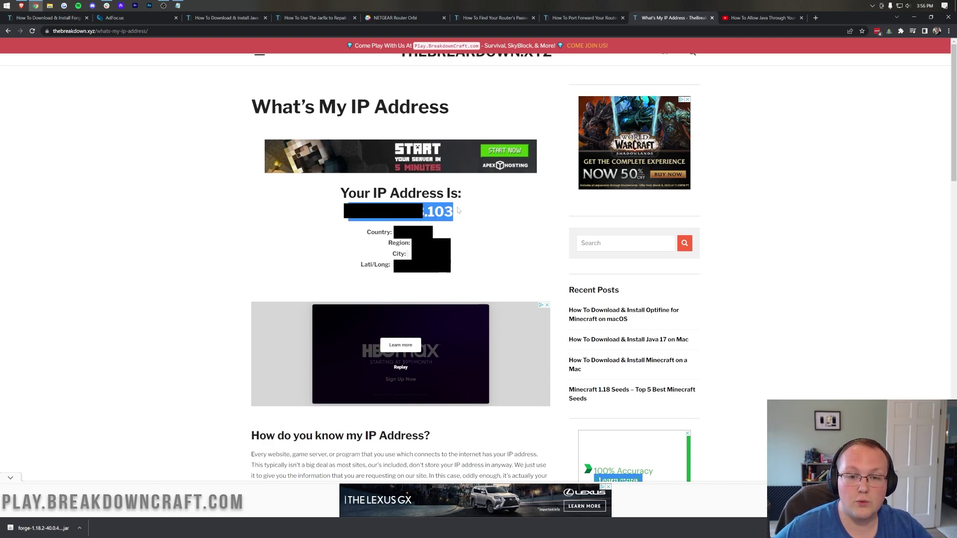
left_click(490, 195)
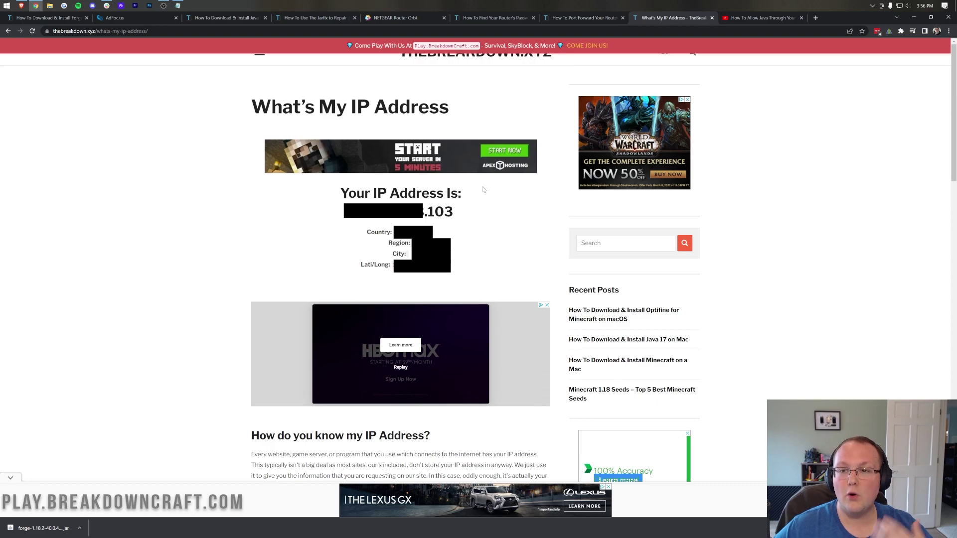
left_click(418, 18)
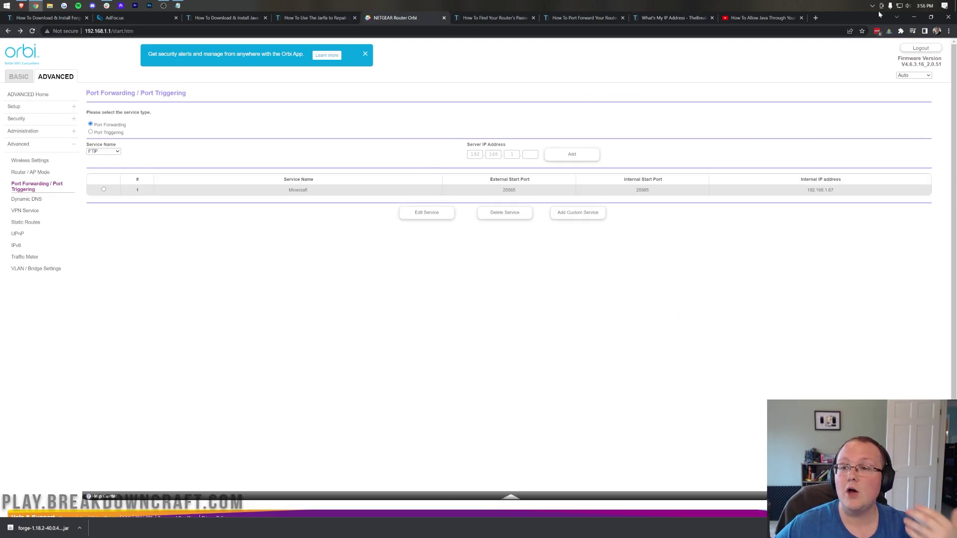
- Minimize the browser and close the untitled IP address note without saving it
left_click(913, 17)
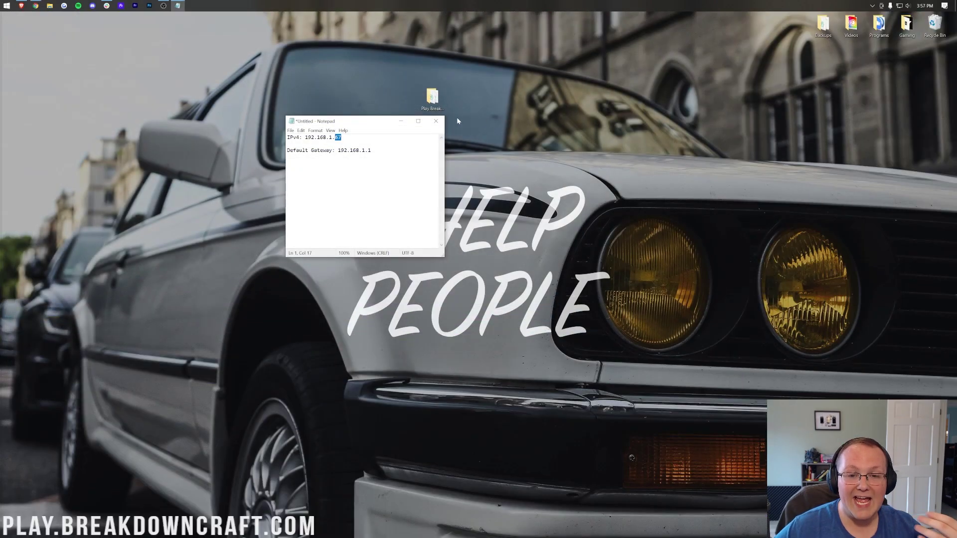
left_click(432, 123)
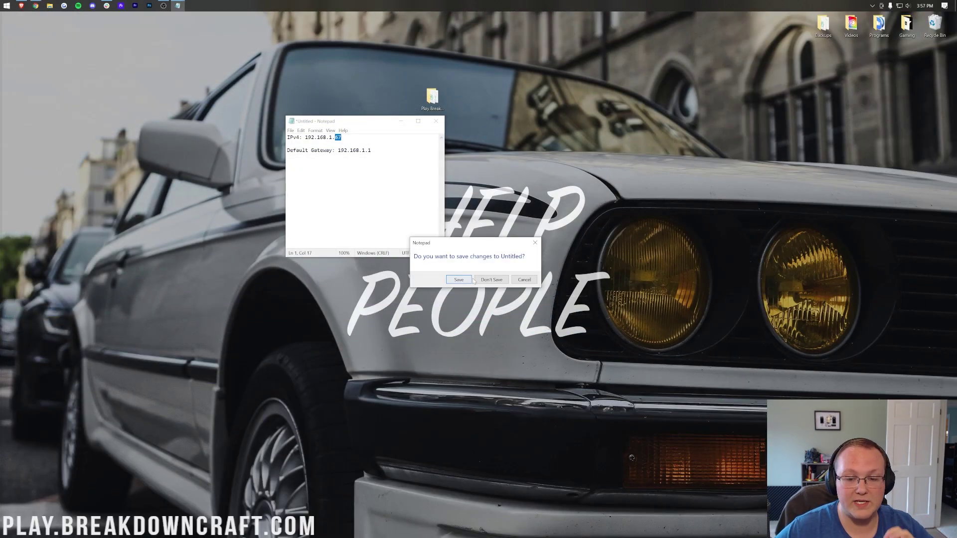
left_click(491, 279)
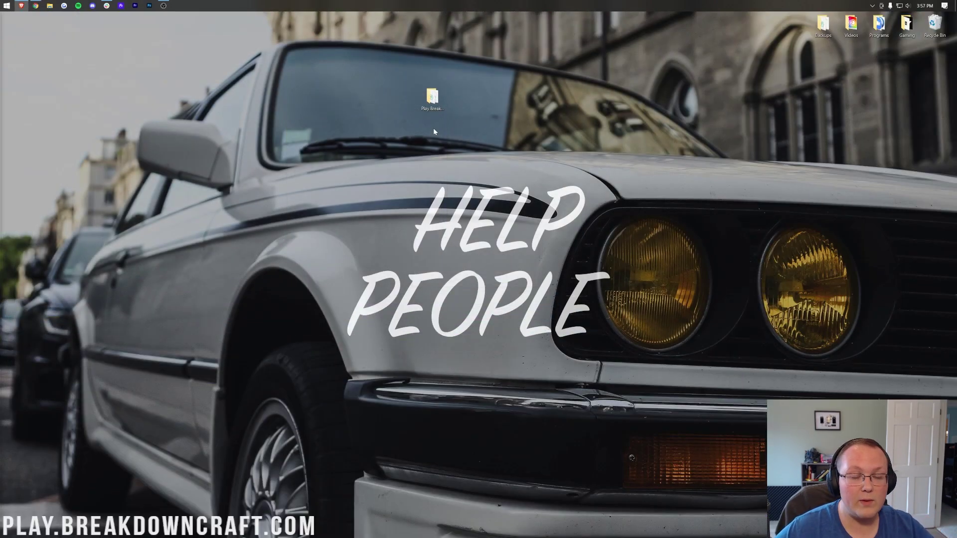
- Open server.properties from the Play.BreakdownCraft.com server folder on the desktop, and enlarge its Notepad window
double_click(432, 102)
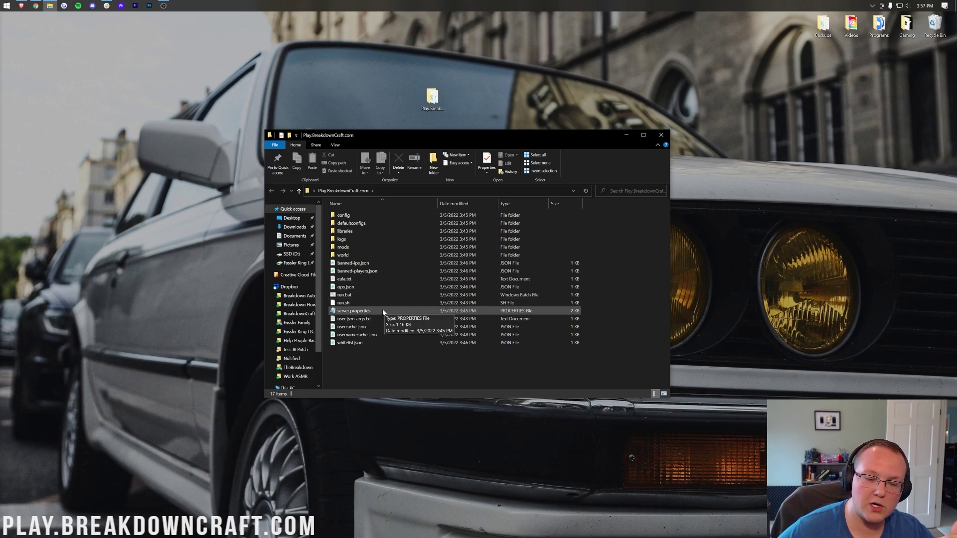
double_click(354, 311)
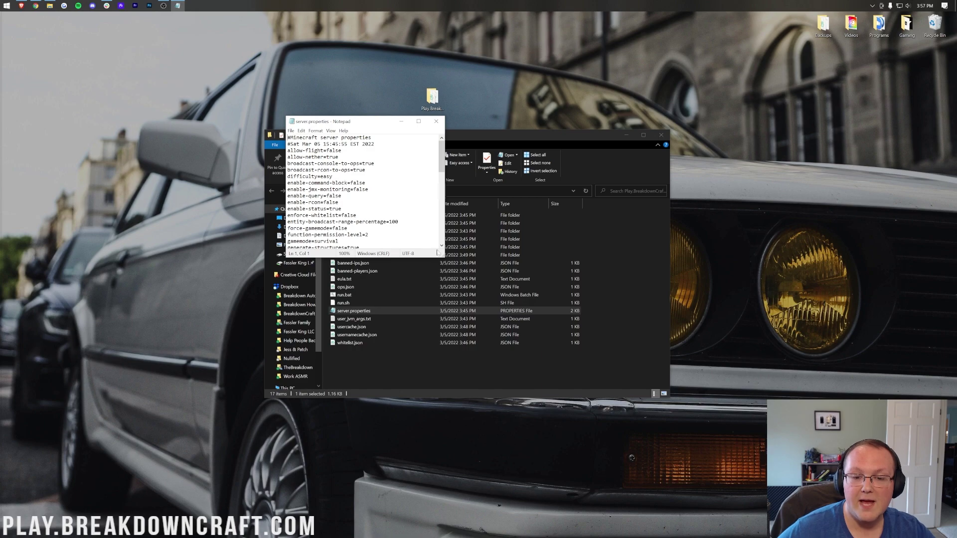
left_click_drag(441, 256, 546, 373)
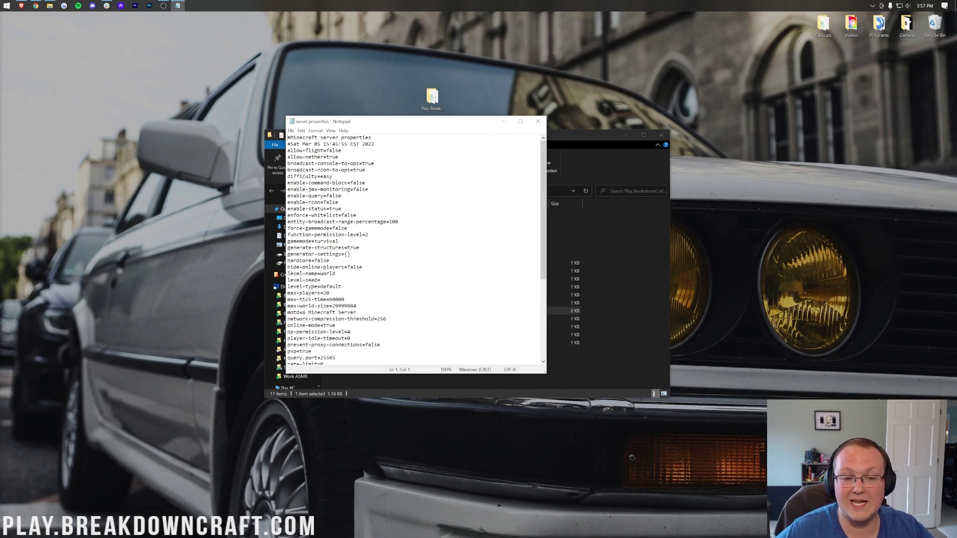
- Enter an address beginning with 192.1 as the server-ip value in server.properties
scroll(413, 250, "down", 6)
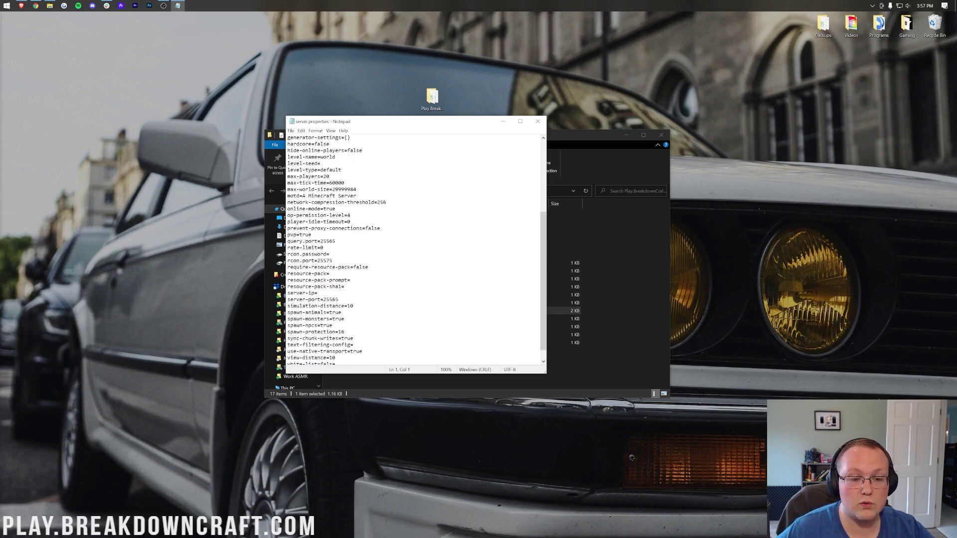
scroll(414, 249, "down", 1)
left_click(317, 280)
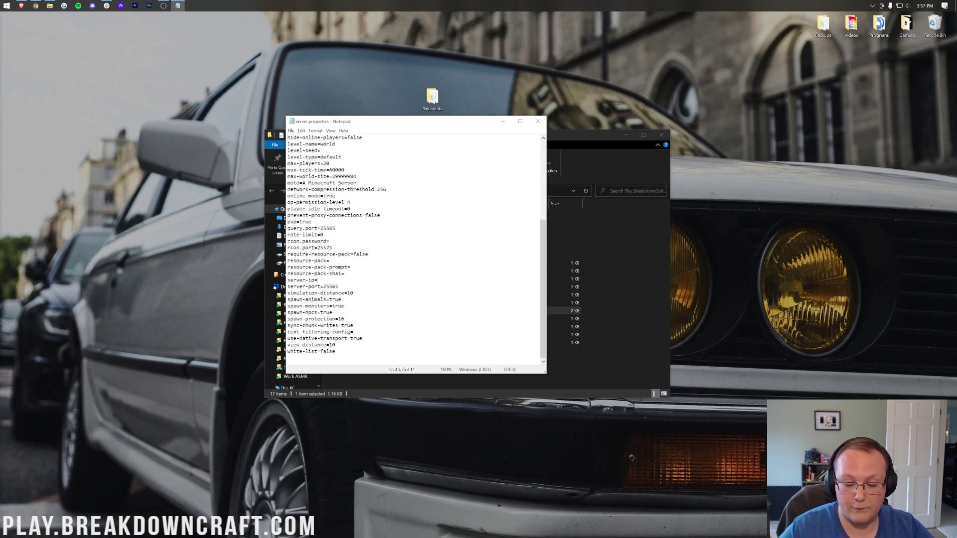
type("192.1")
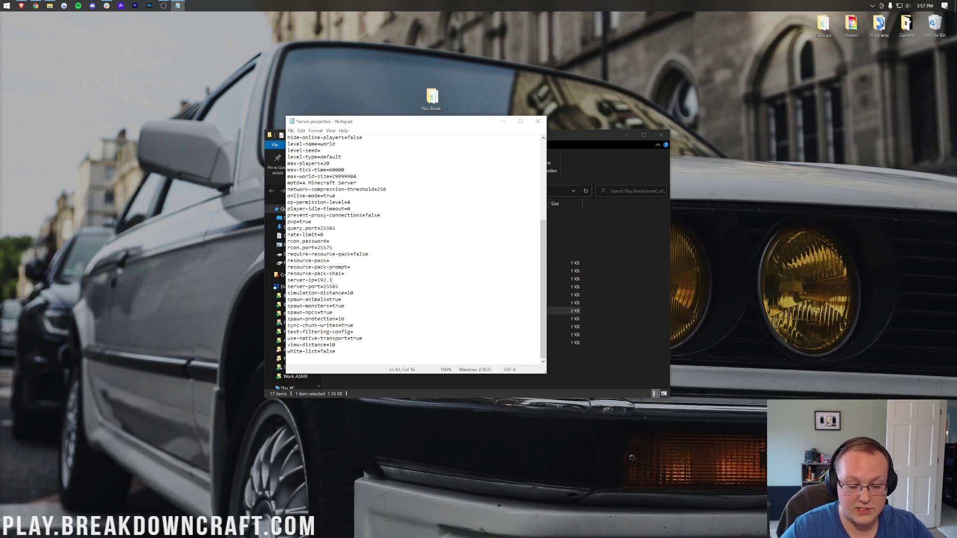